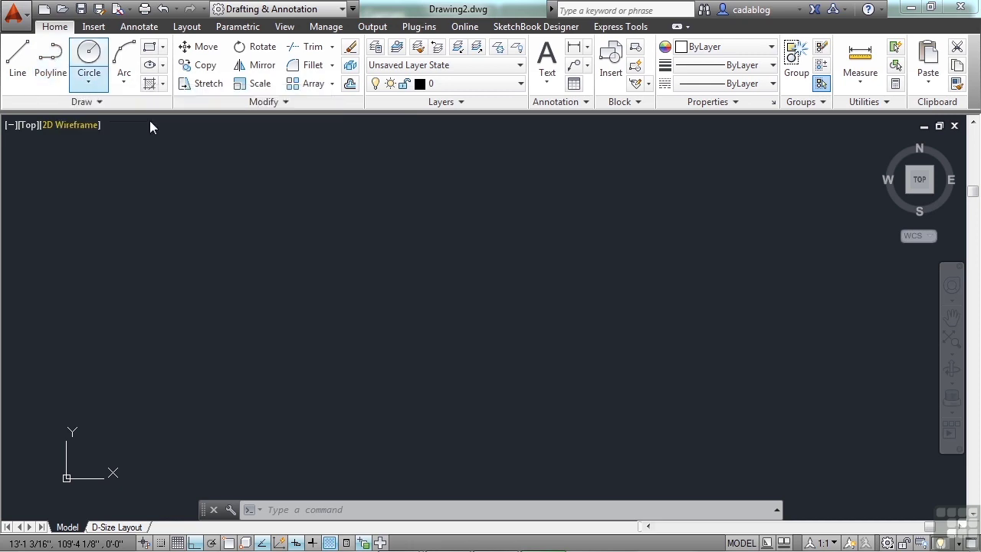
- Draw a polyline with Ortho off through six vertices, closing it back to its start
text(pl)
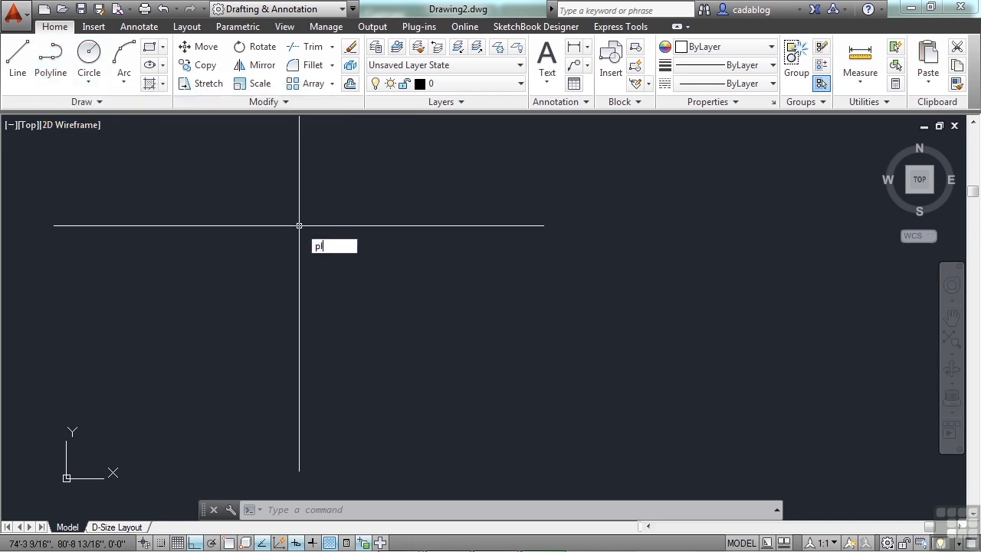
text(ine)
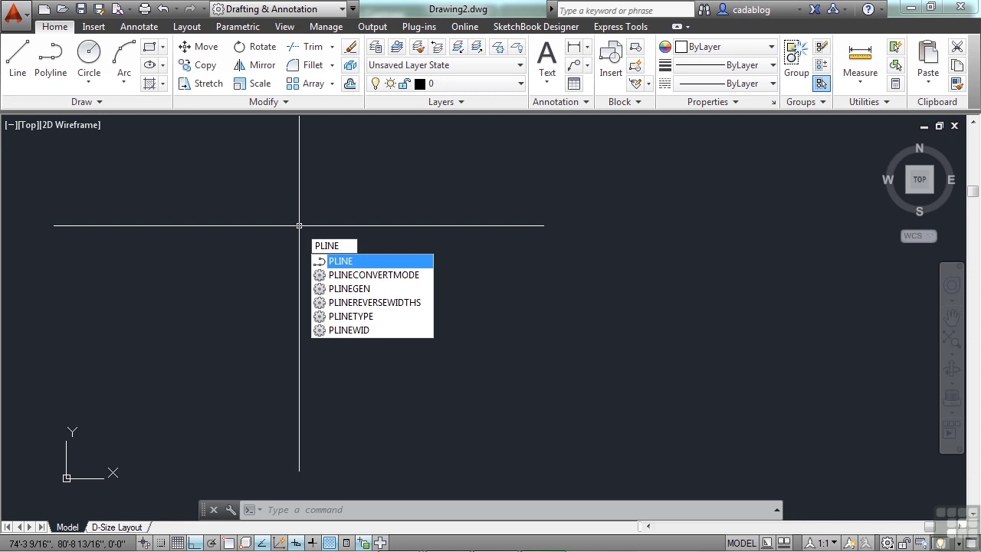
key(Escape)
key(Escape)
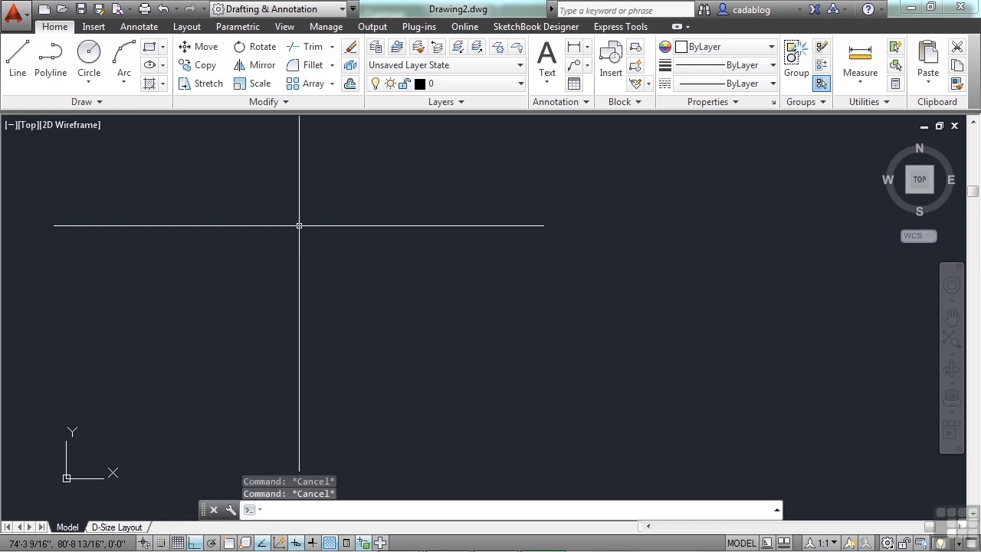
text(pl)
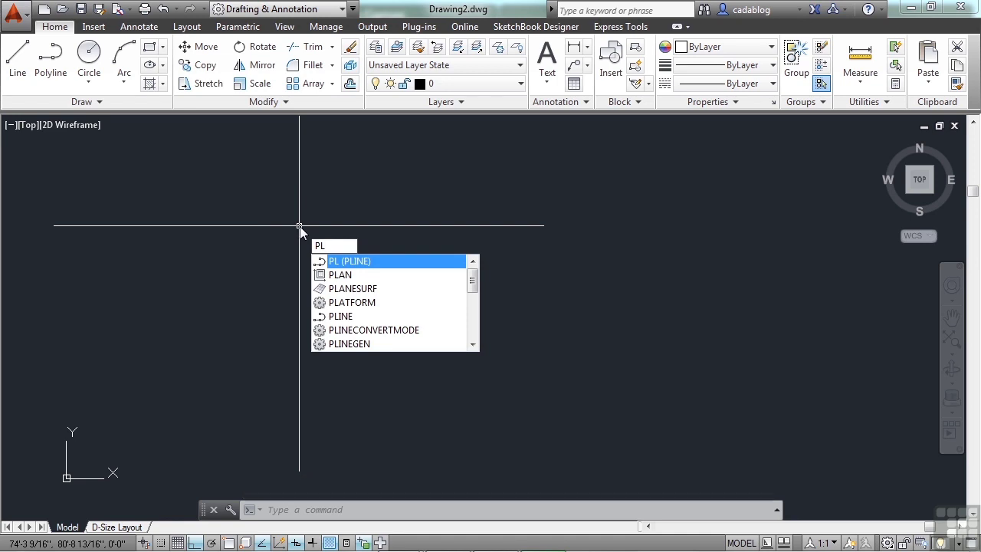
key(Return)
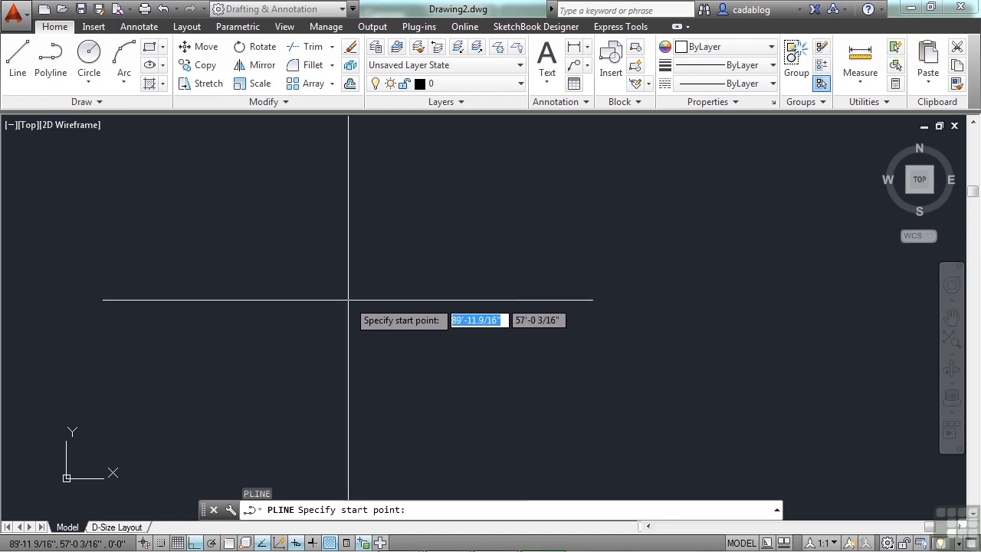
click(300, 317)
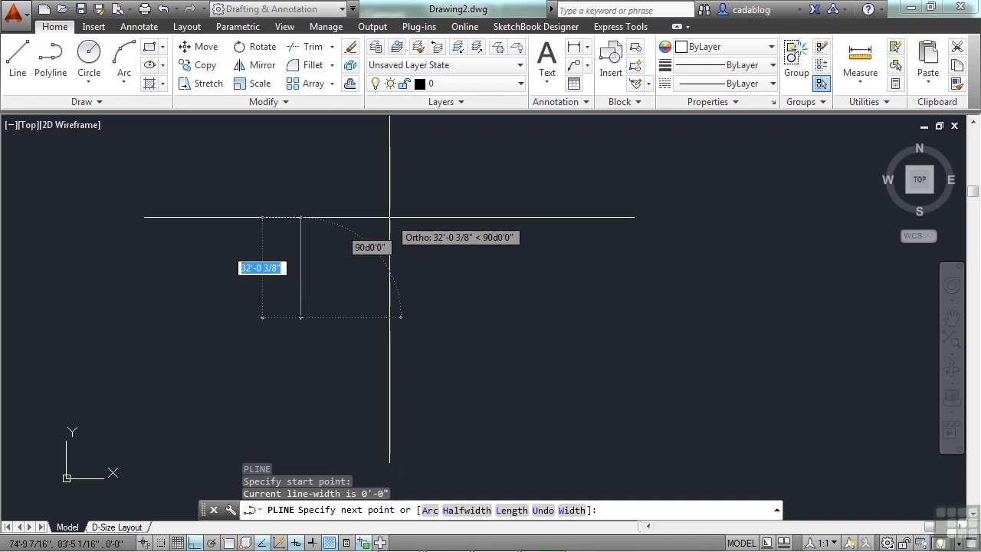
key(F8)
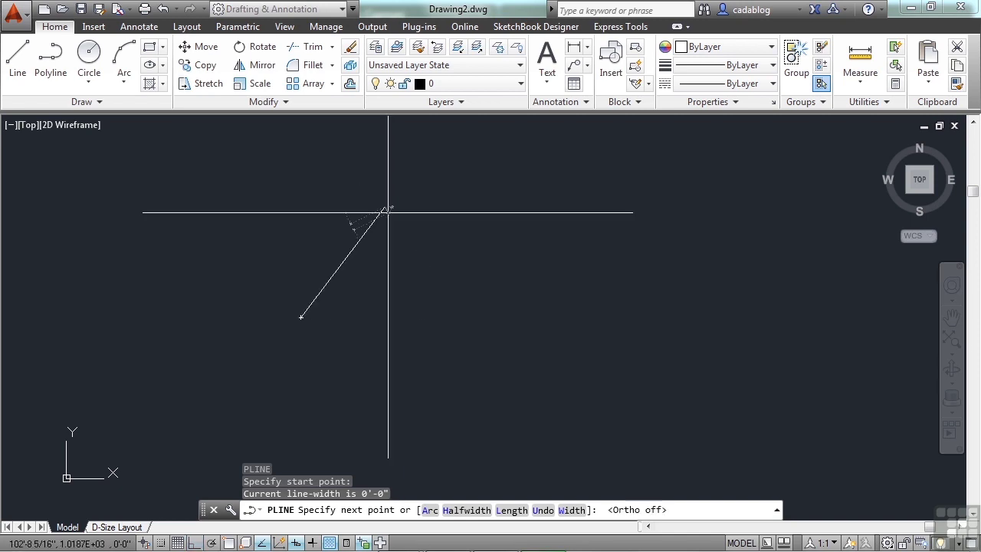
click(383, 206)
click(542, 198)
click(599, 269)
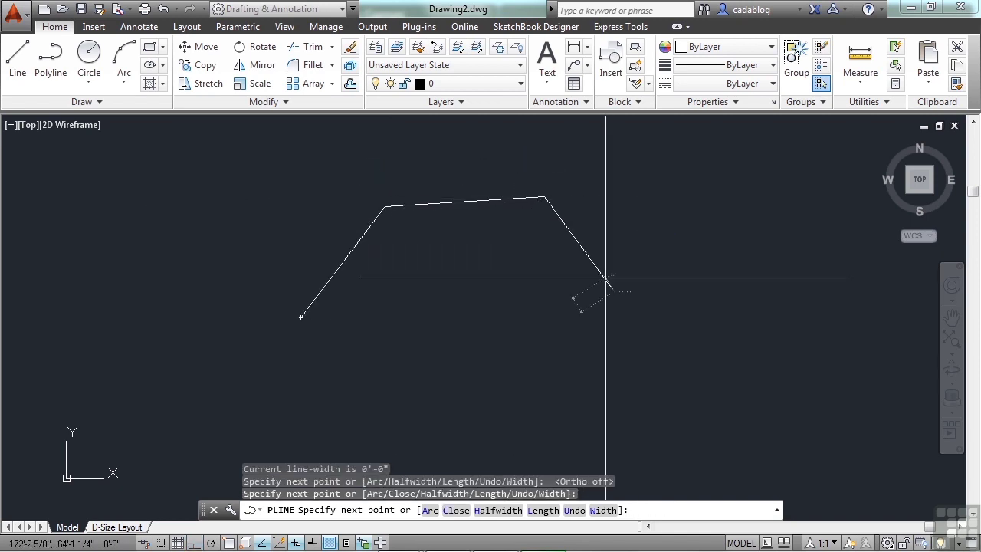
click(410, 383)
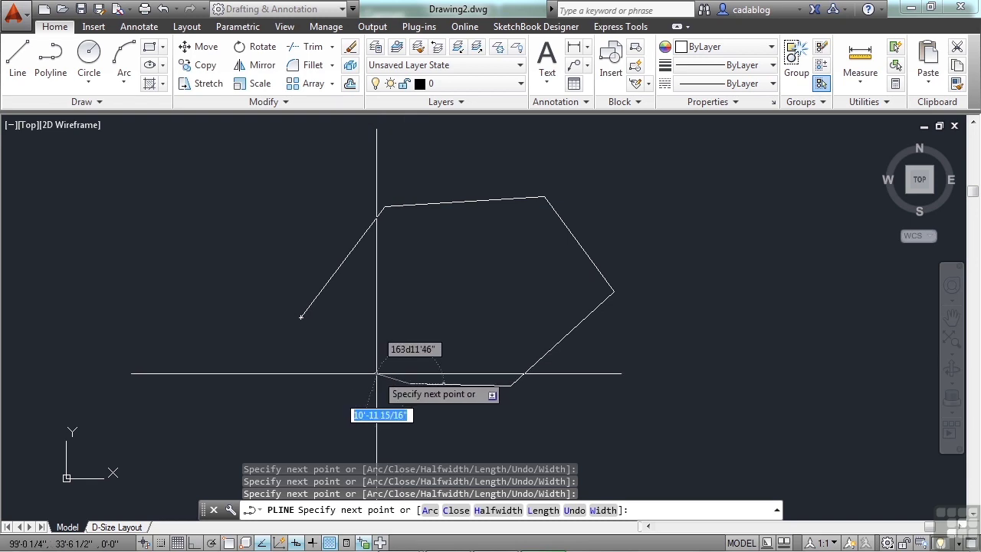
text(c)
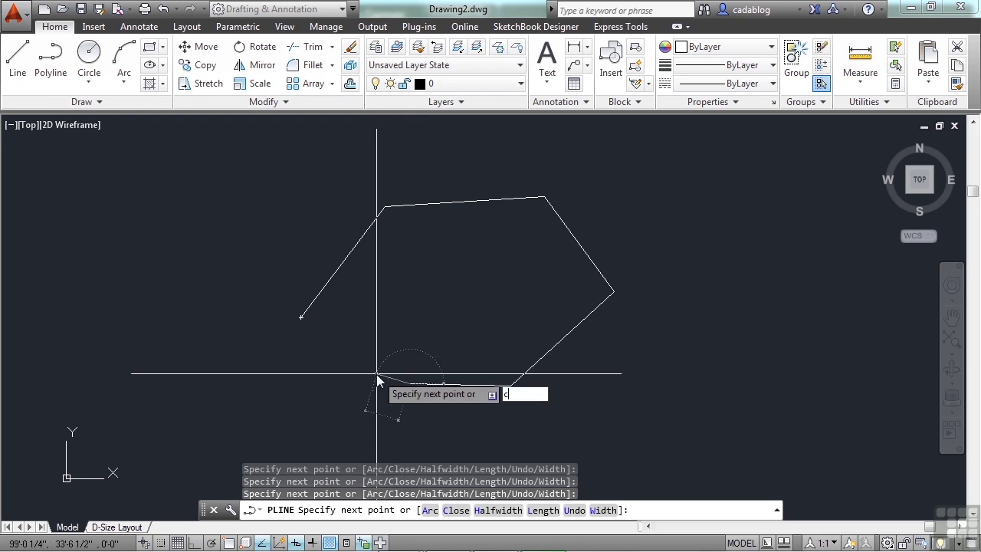
text(l)
key(Return)
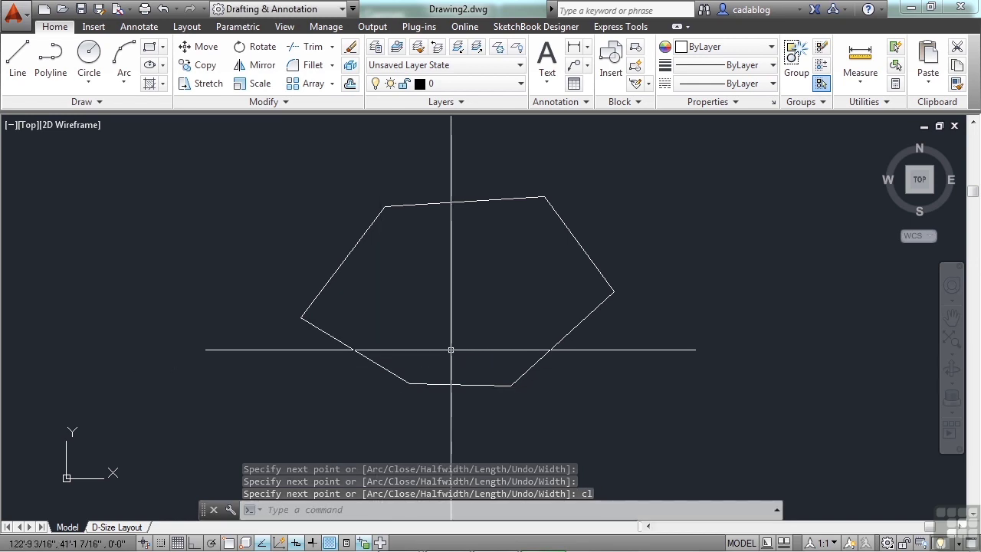
- Draw three separate lines forming a closed triangle right of the polyline
text(line)
key(Return)
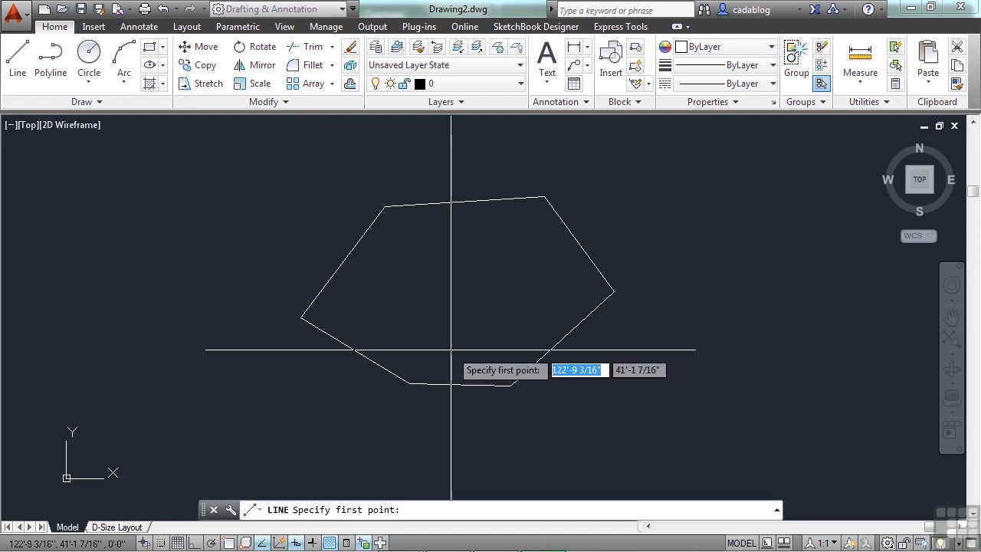
click(685, 239)
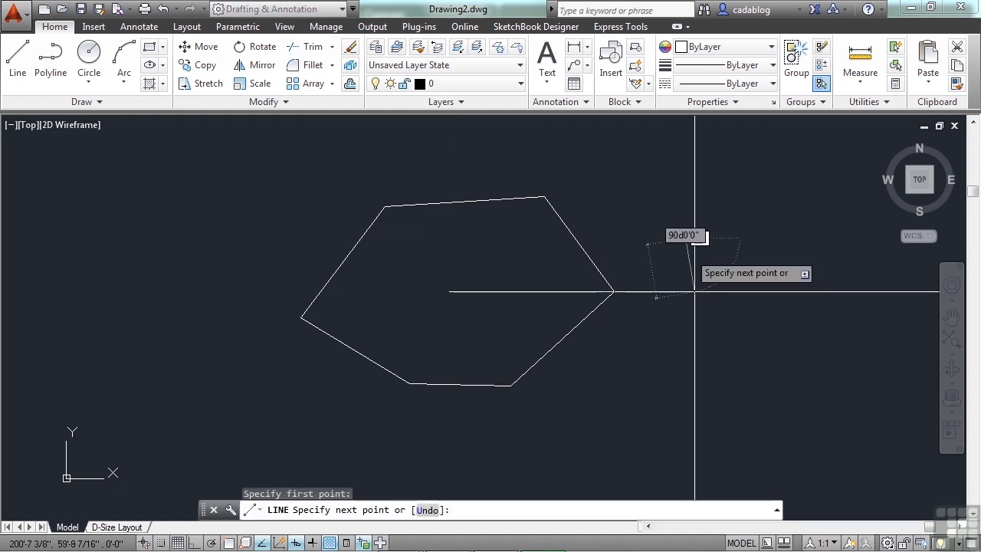
click(689, 335)
click(777, 335)
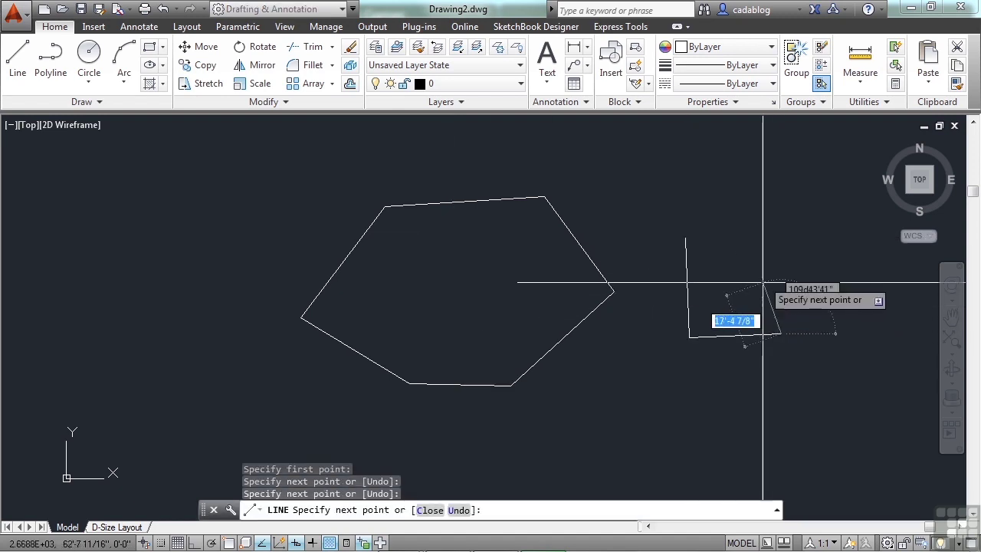
text(cl)
key(Return)
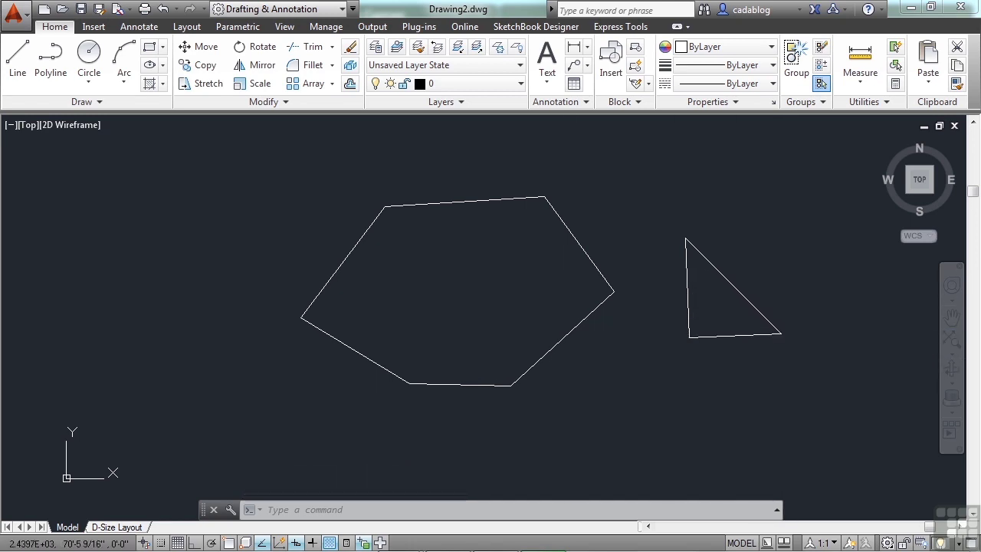
- Select all three of the triangle's edges
click(699, 252)
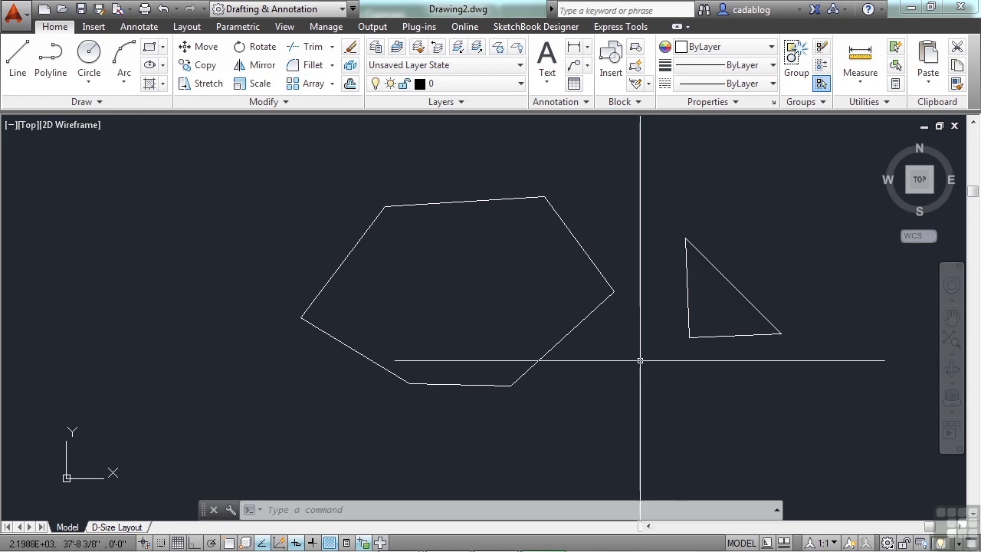
click(729, 282)
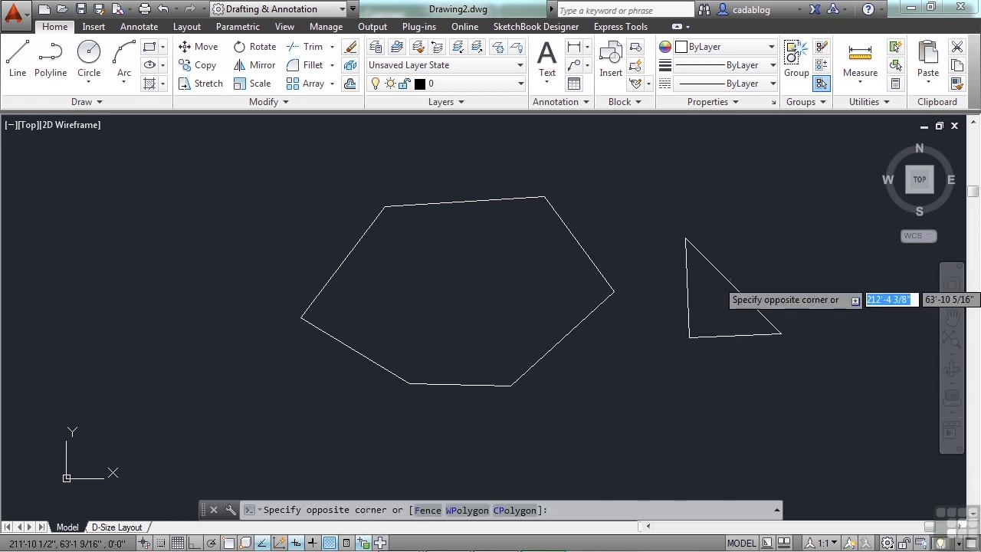
click(690, 296)
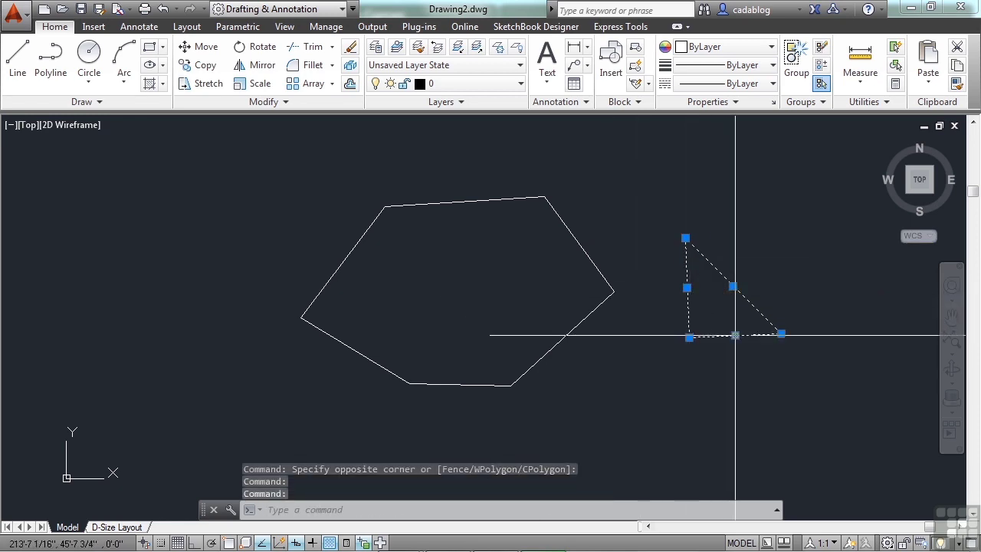
click(731, 335)
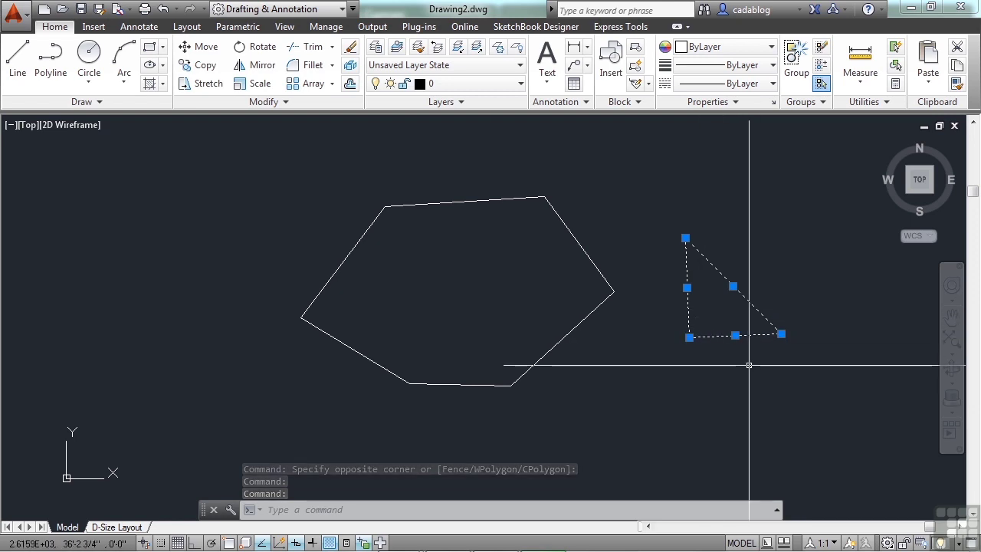
- Reshape the six-sided polyline by moving vertex grips and converting an edge into an inward arc
key(Escape)
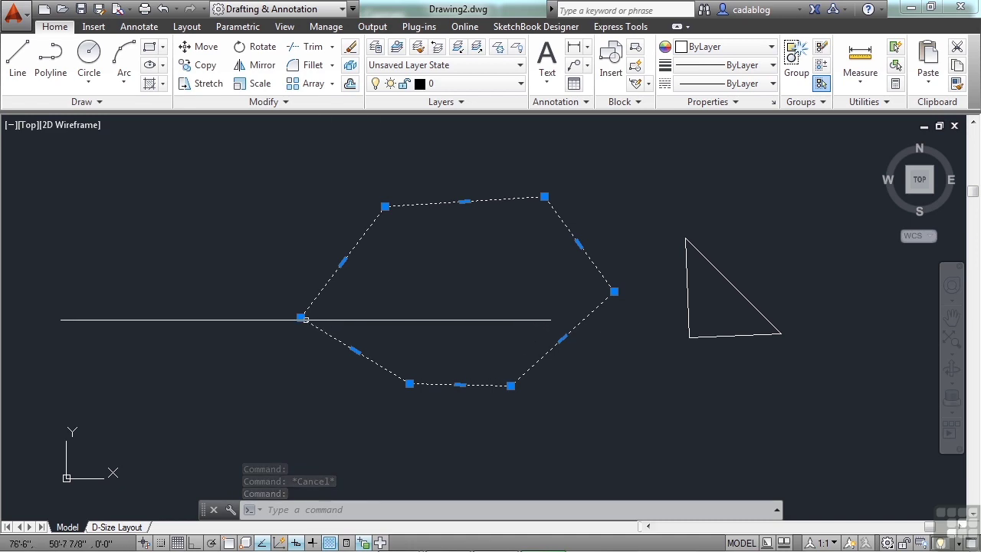
click(301, 317)
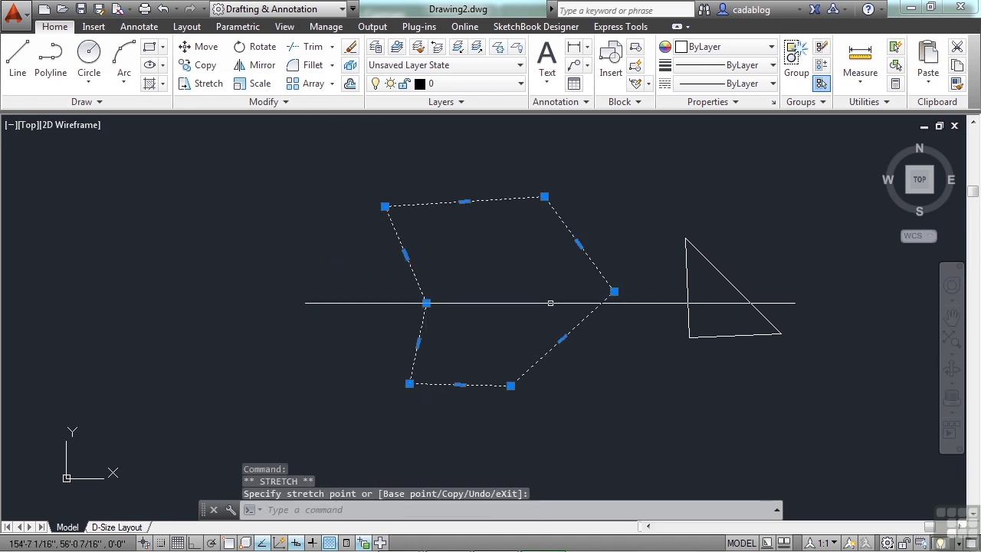
click(614, 291)
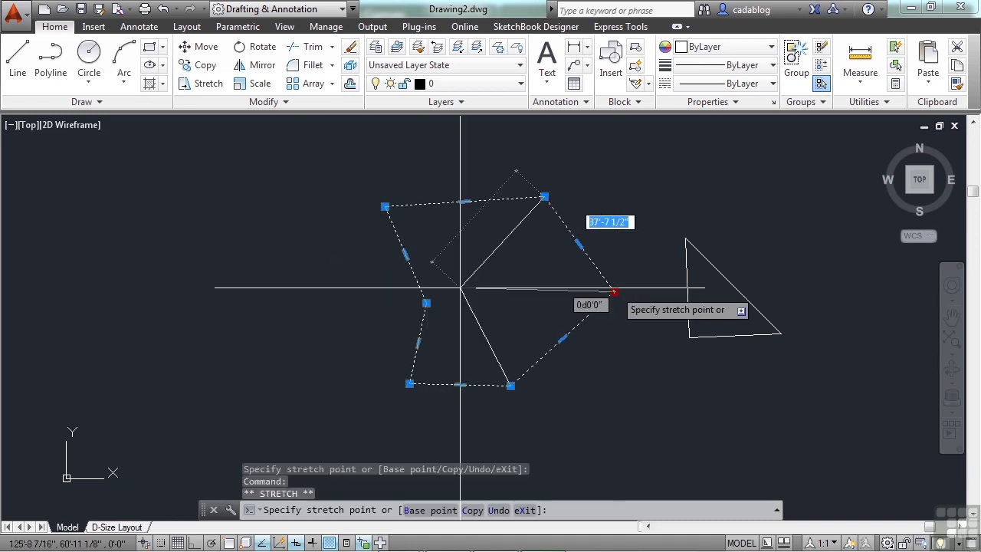
click(373, 310)
mouse_move(459, 253)
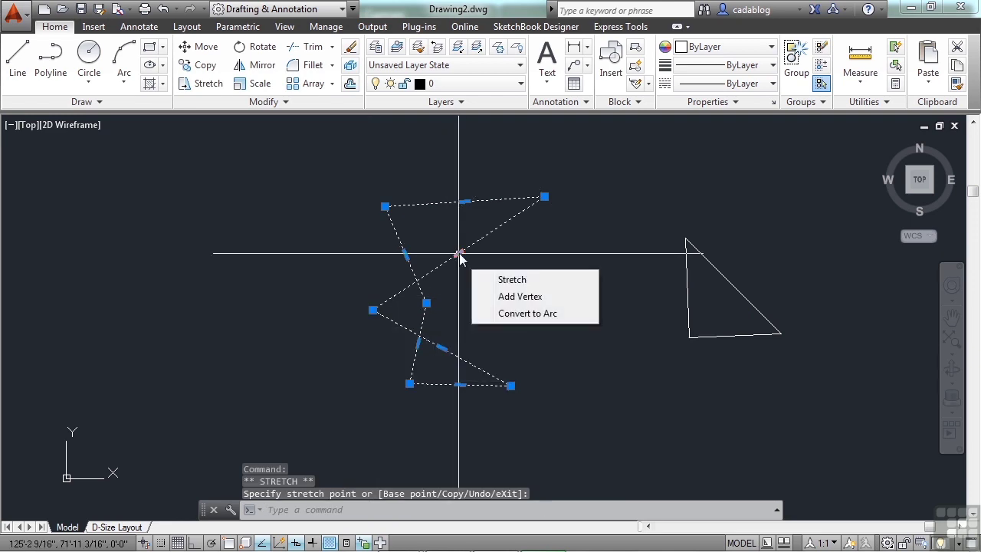
click(507, 313)
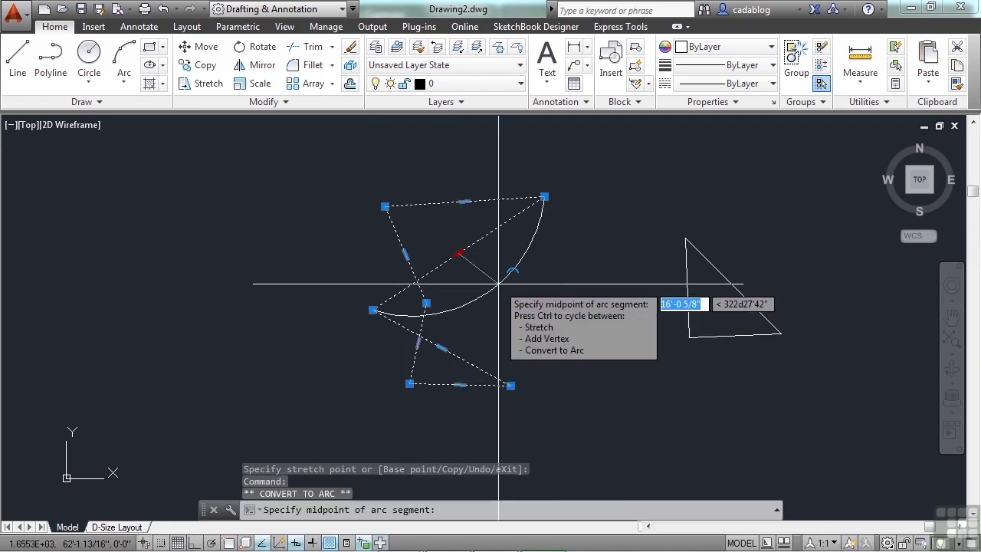
click(505, 294)
click(373, 310)
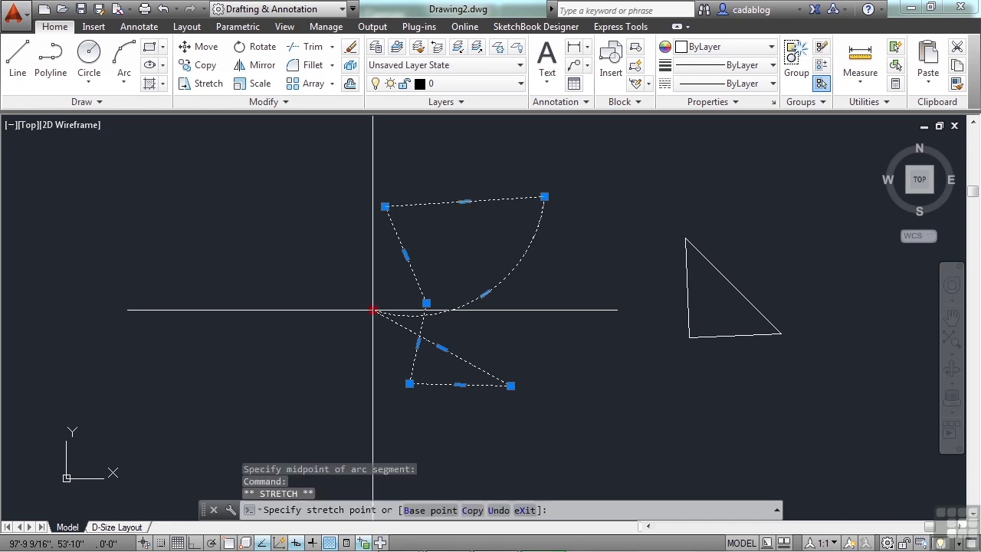
click(569, 338)
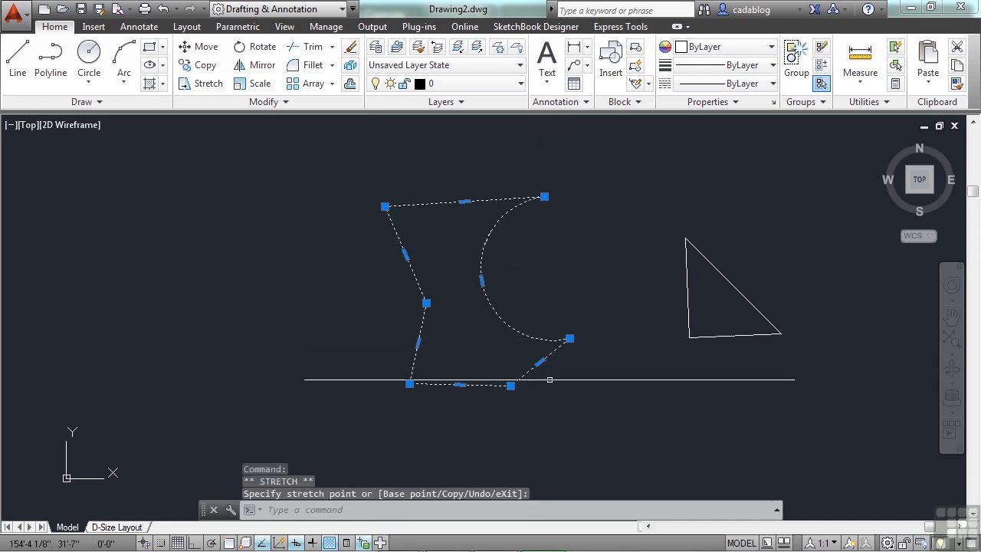
key(Escape)
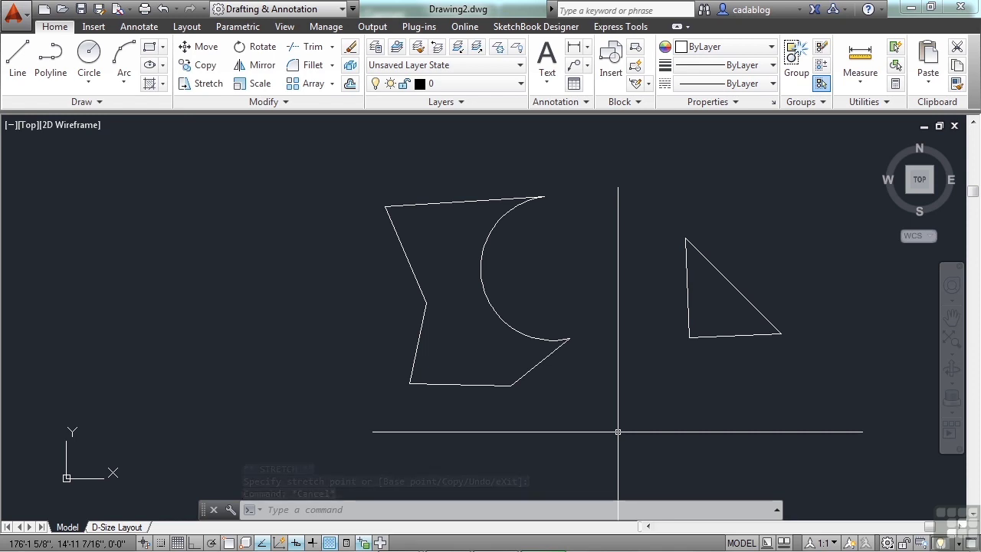
- Stretch the triangle's bottom line by its midpoint grip down into a loose slant
click(740, 335)
click(734, 335)
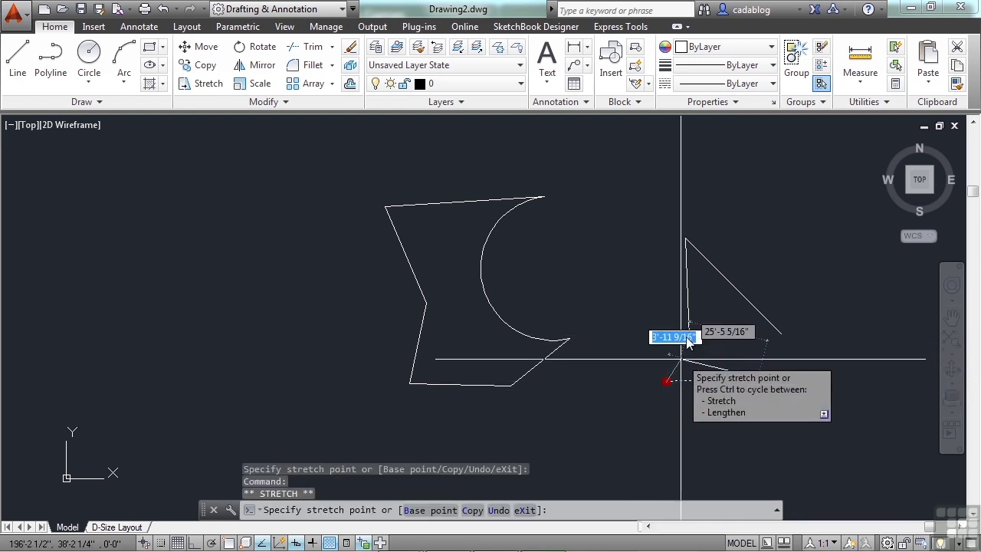
click(664, 350)
key(Escape)
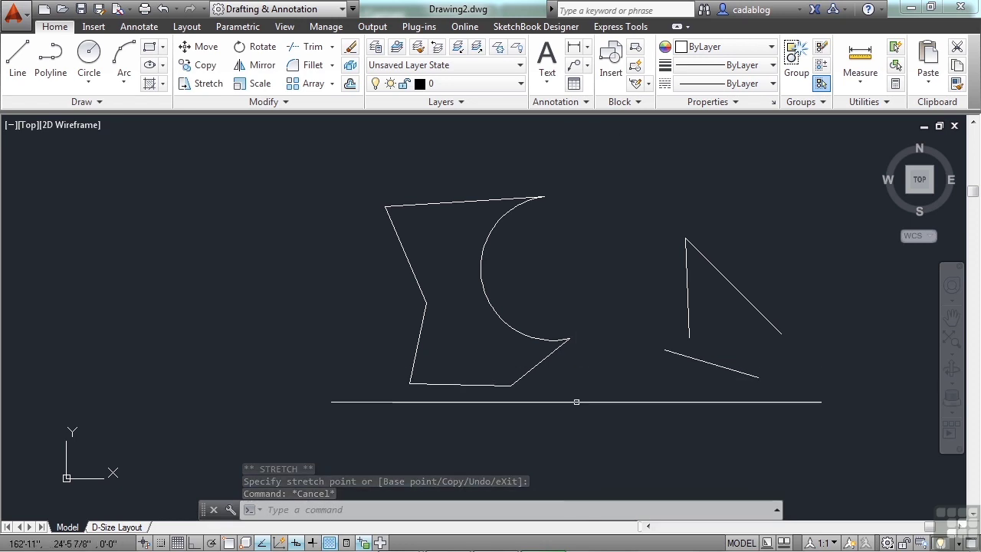
- Erase all four existing objects with a window selection
text(e)
key(Return)
click(792, 138)
click(347, 449)
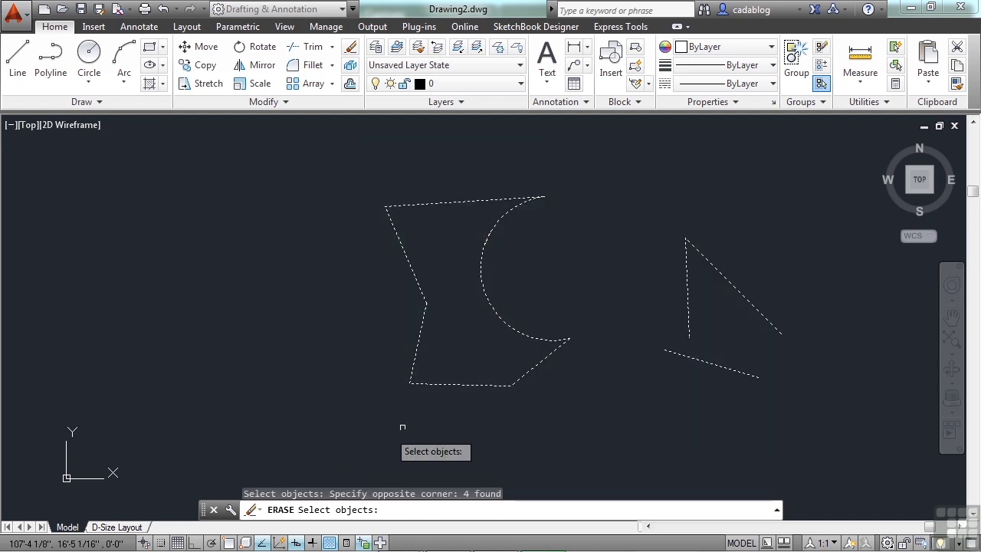
key(Return)
scroll(474, 301, down, 2)
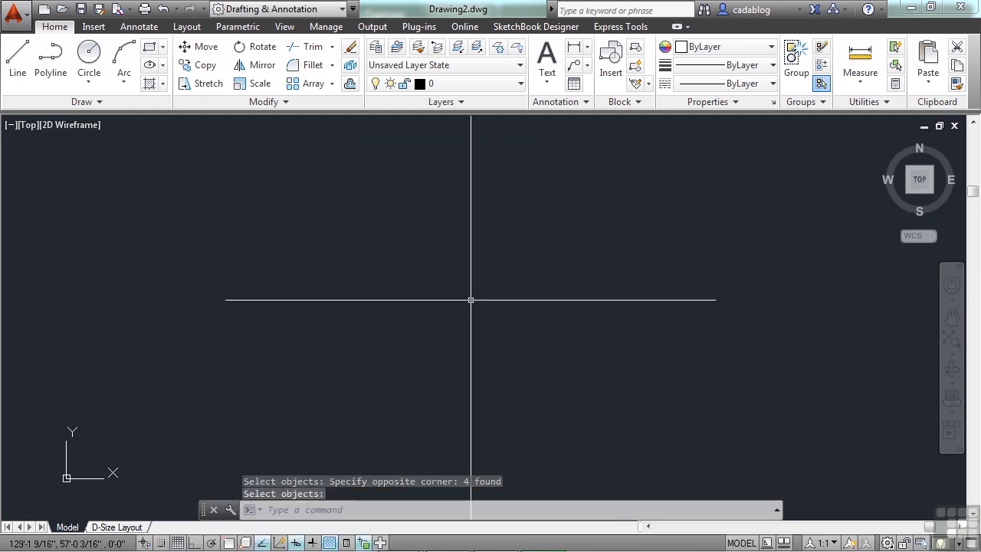
- Start a new polyline with Ortho on and a first vertical segment of 10 units
text(pl)
key(Return)
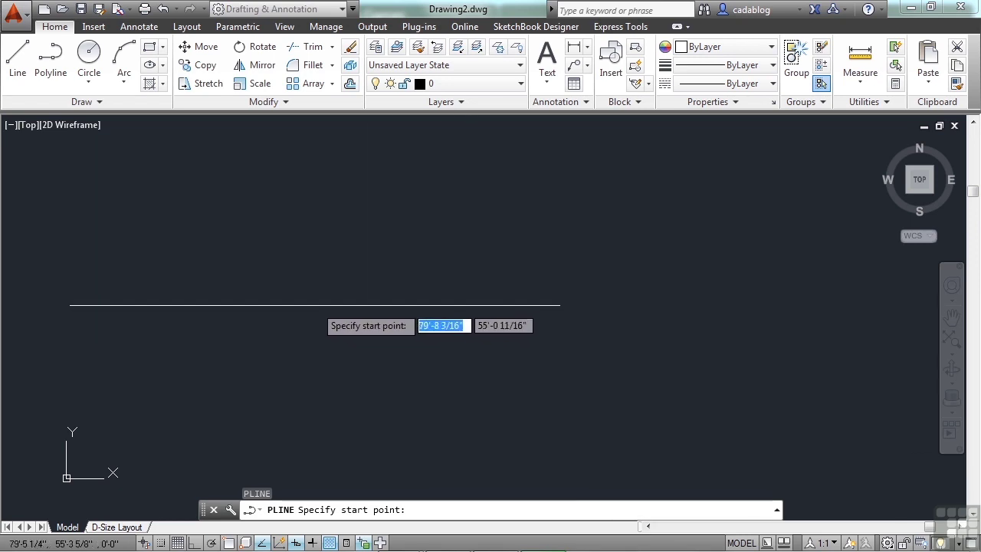
click(352, 273)
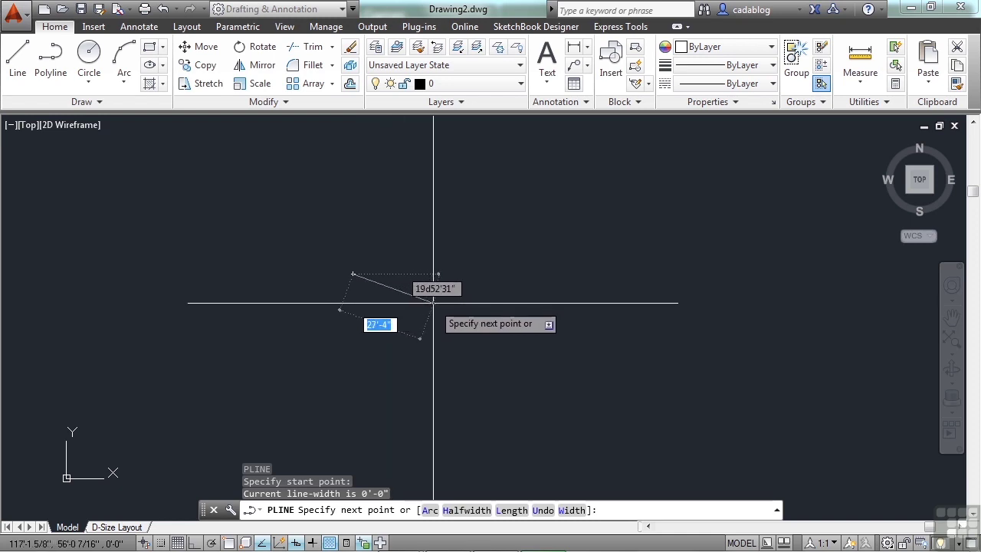
key(F8)
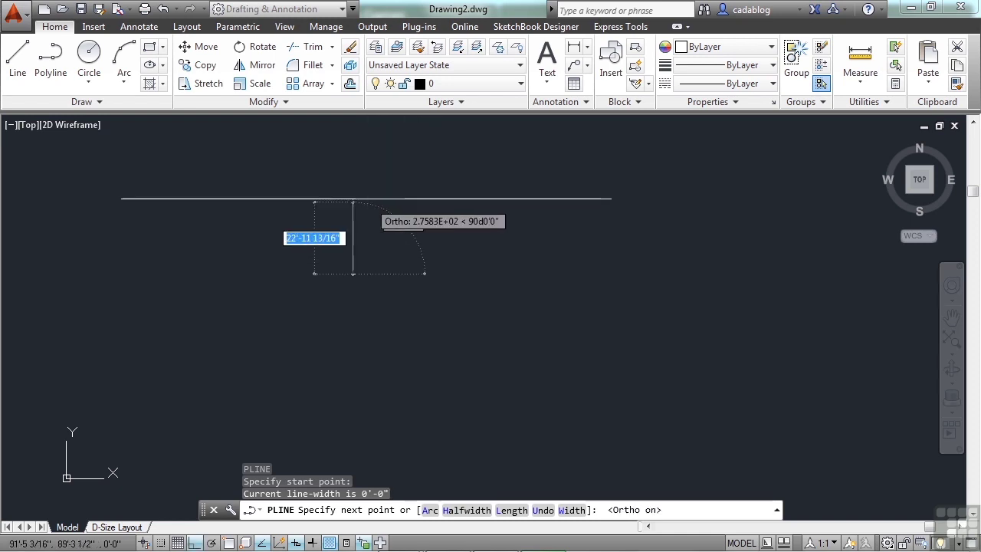
text(10)
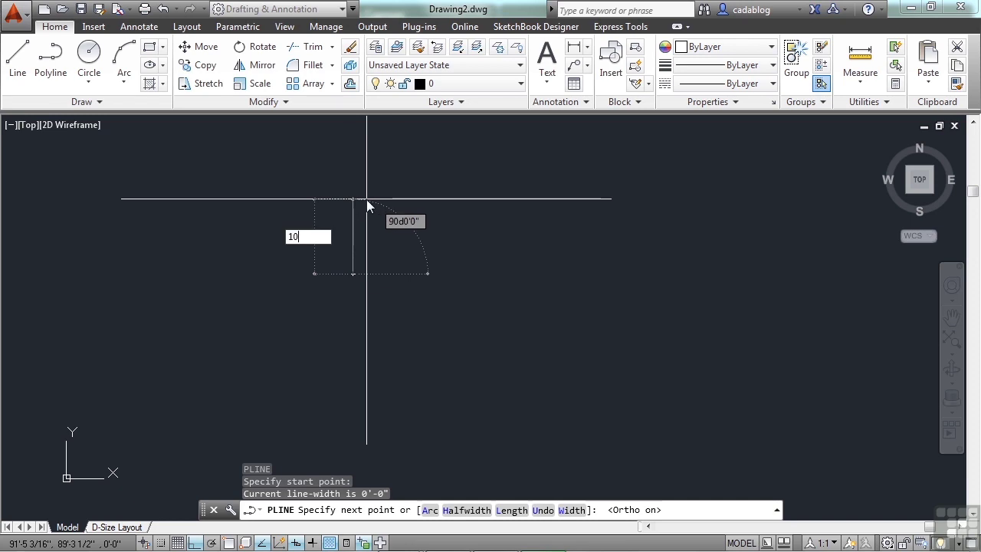
key(Return)
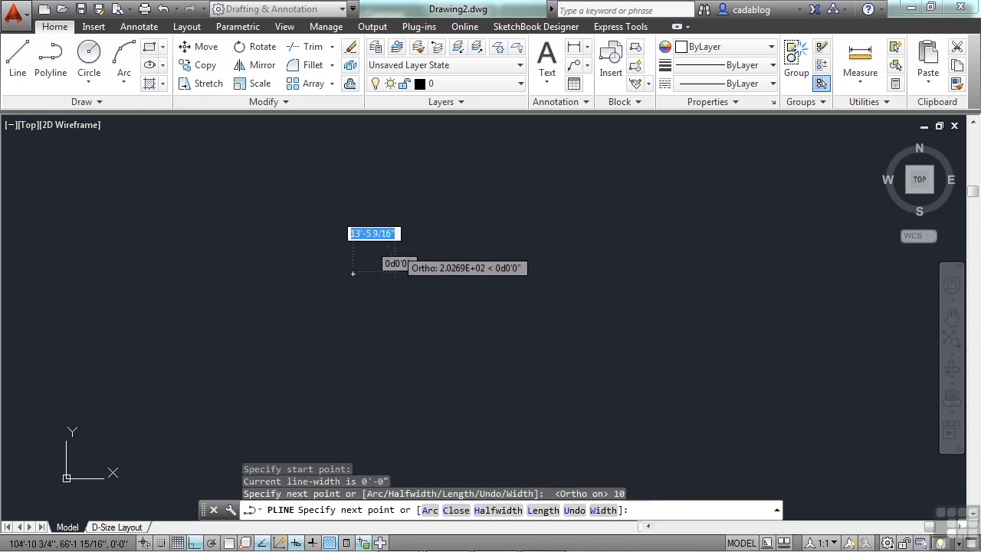
scroll(341, 265, up, 1)
scroll(357, 270, up, 3)
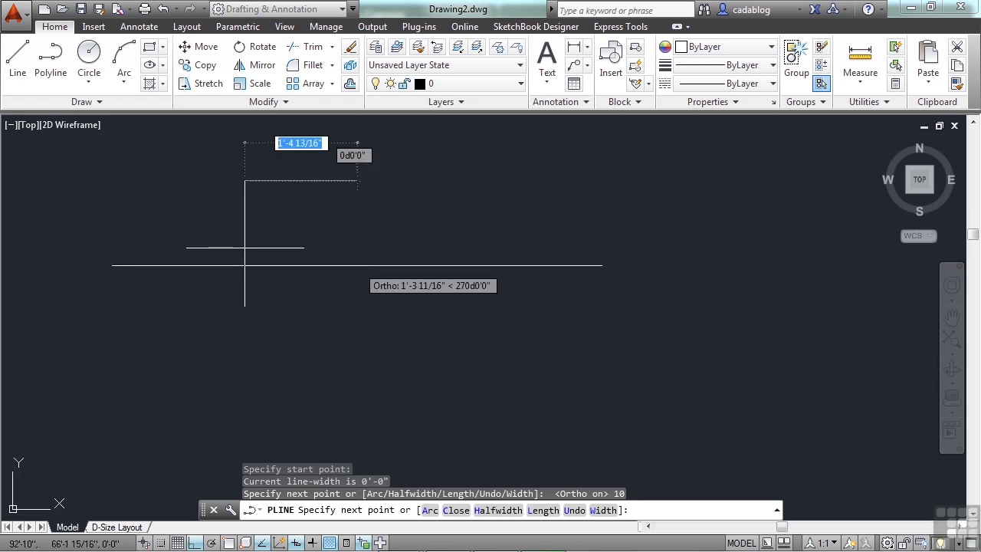
scroll(501, 357, down, 2)
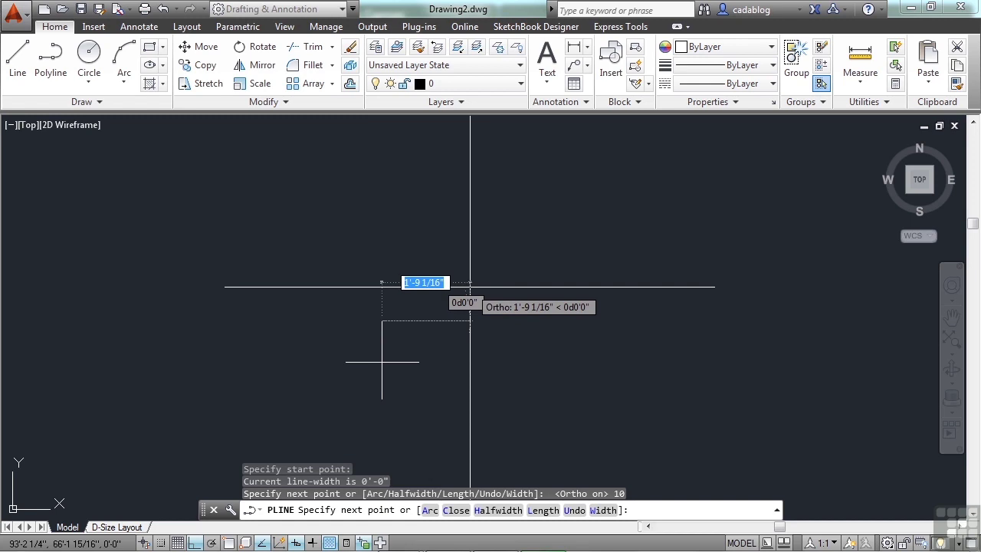
scroll(411, 322, up, 2)
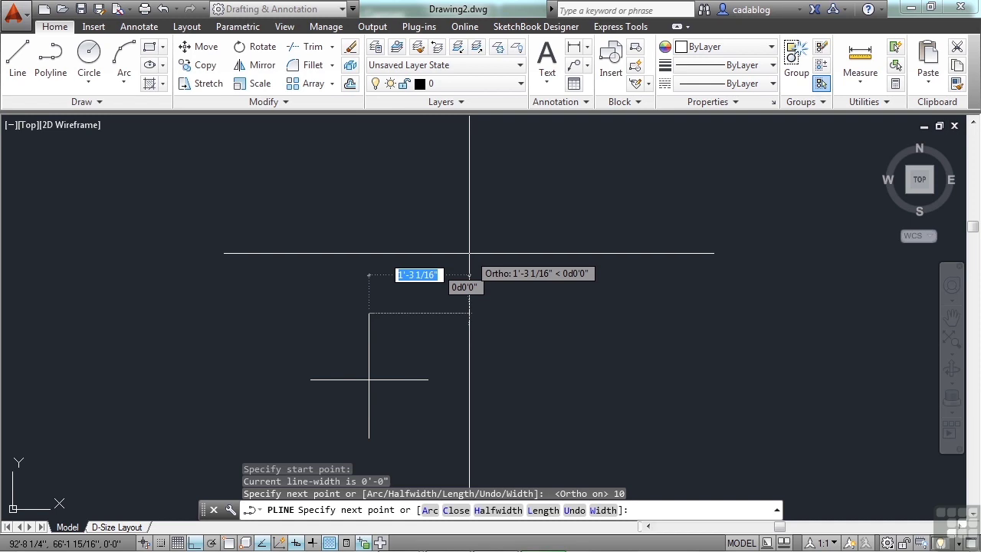
- Turn Ortho off with F8 so the next polyline segment can run at any angle
key(F8)
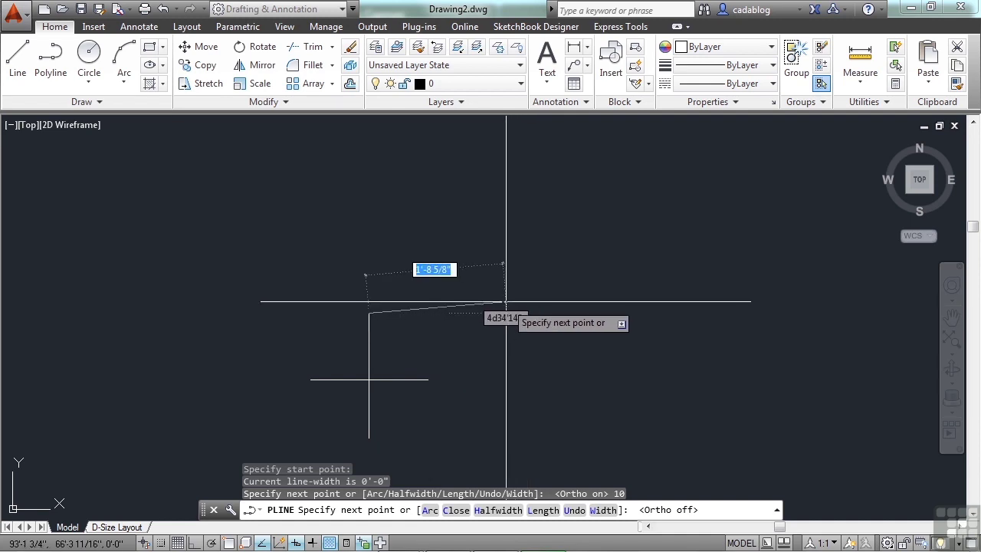
- Switch the polyline to arc mode and curl arc segments into a spiral
text(a)
key(Return)
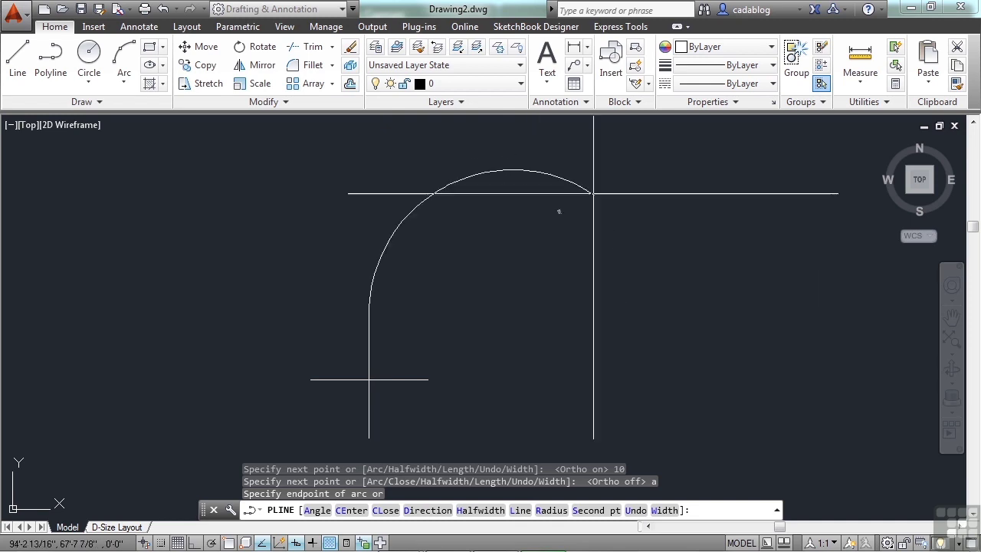
click(595, 196)
scroll(511, 282, down, 2)
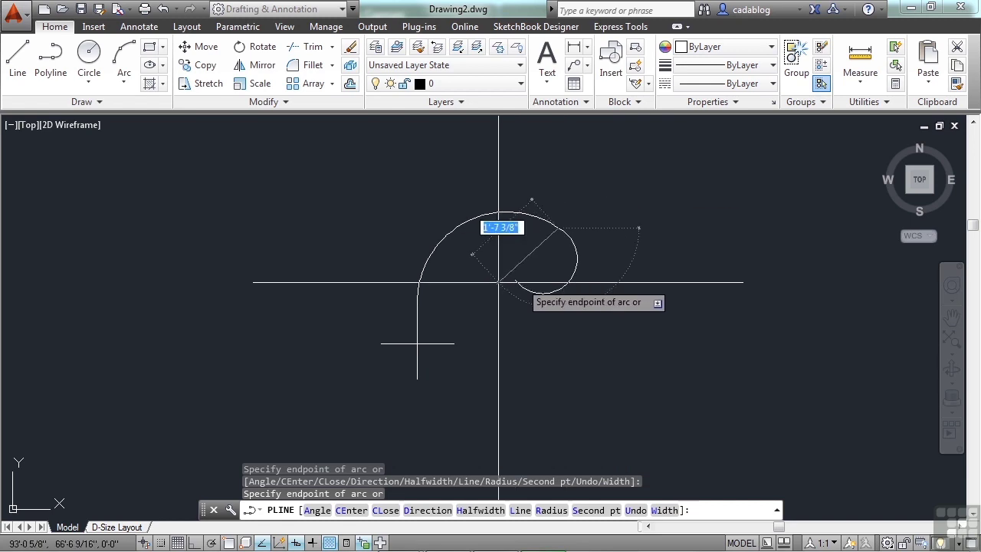
scroll(530, 251, up, 2)
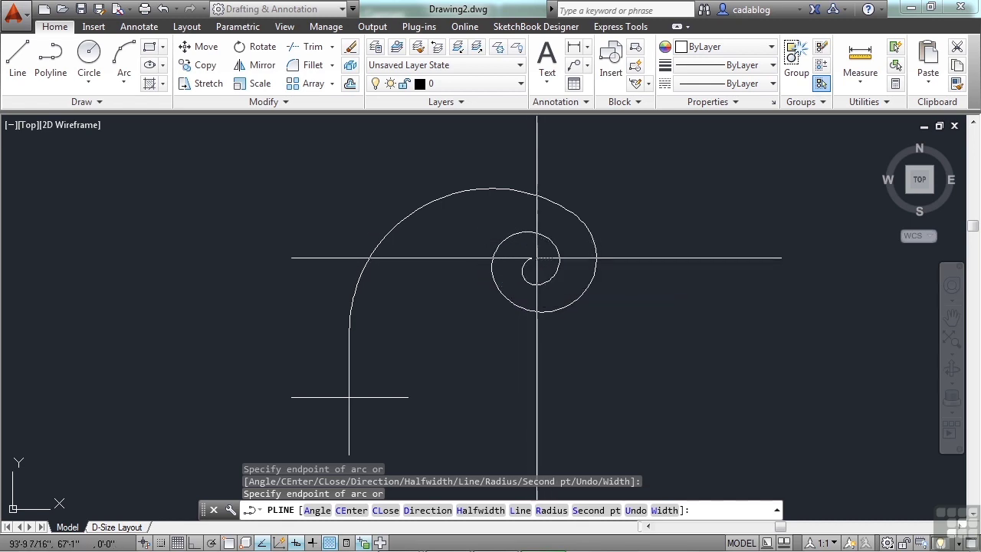
scroll(537, 257, up, 3)
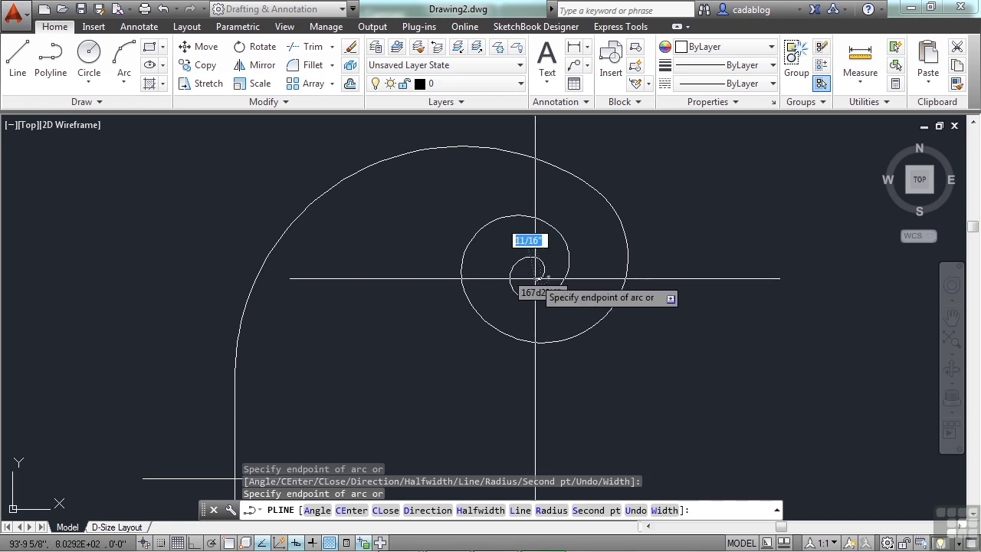
- End the spiral with a straight diagonal segment out from its centre
text(l)
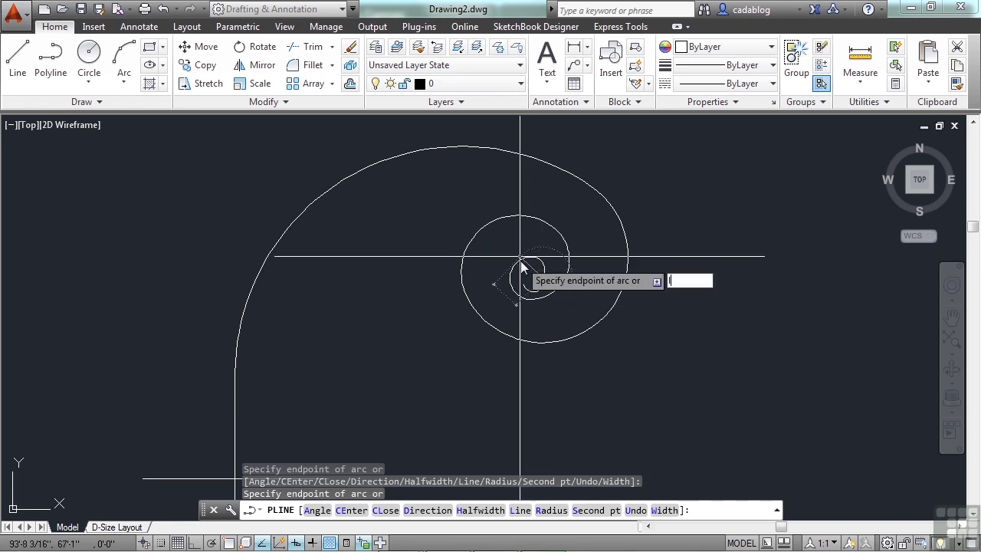
key(Return)
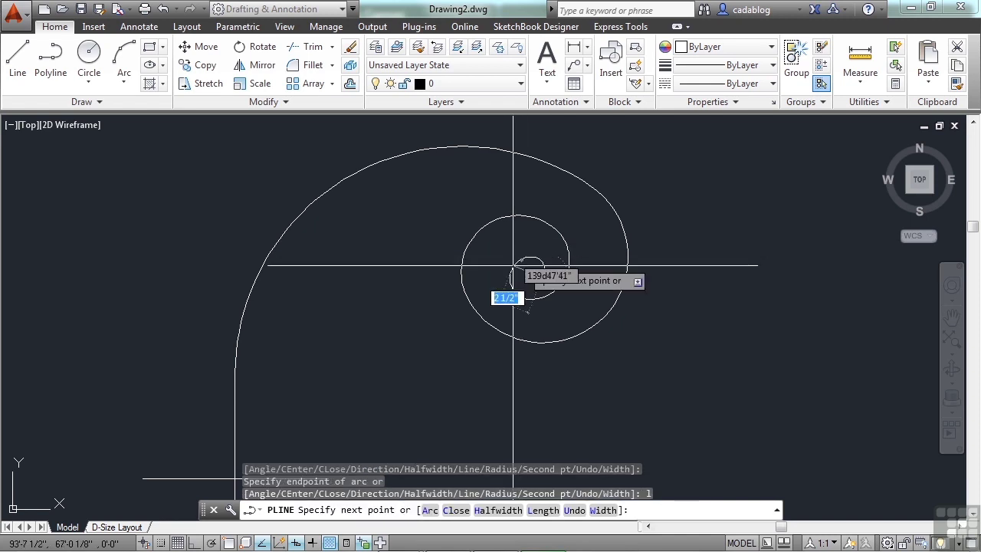
click(656, 389)
key(Return)
scroll(670, 274, down, 2)
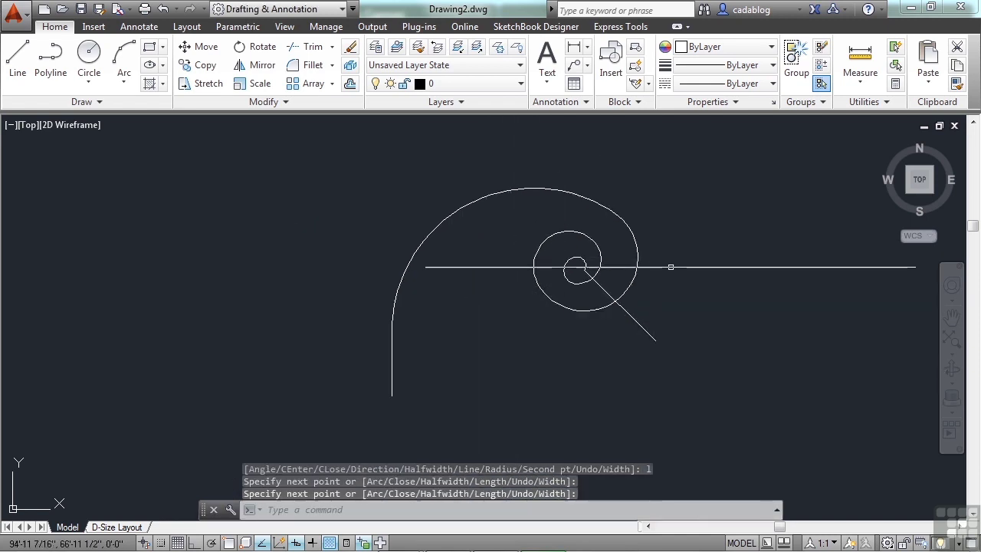
scroll(593, 272, up, 4)
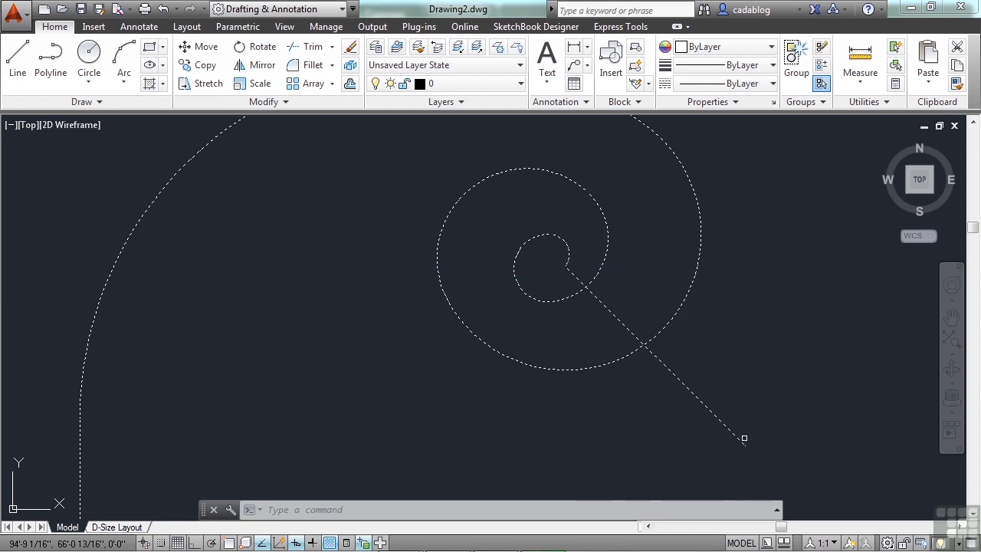
scroll(582, 283, down, 5)
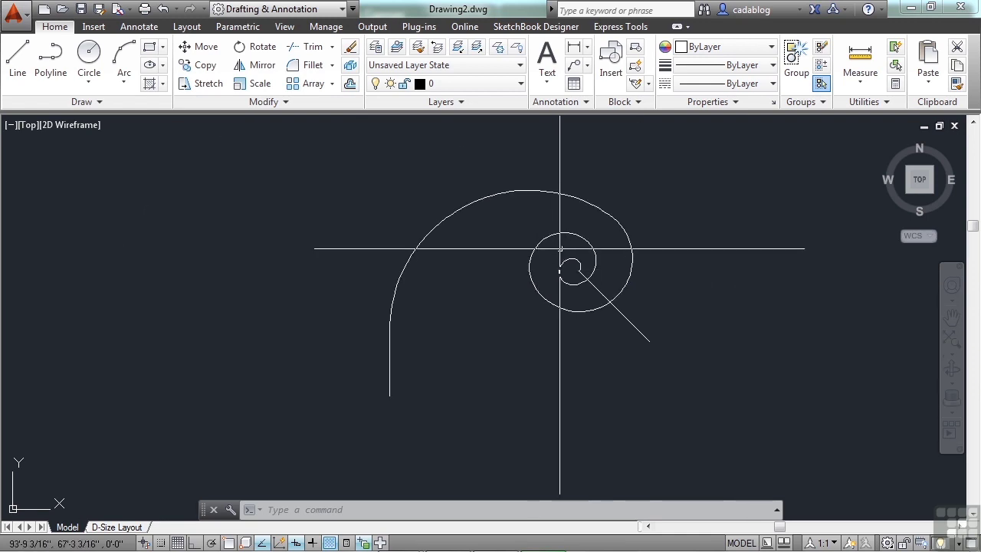
scroll(719, 175, up, 2)
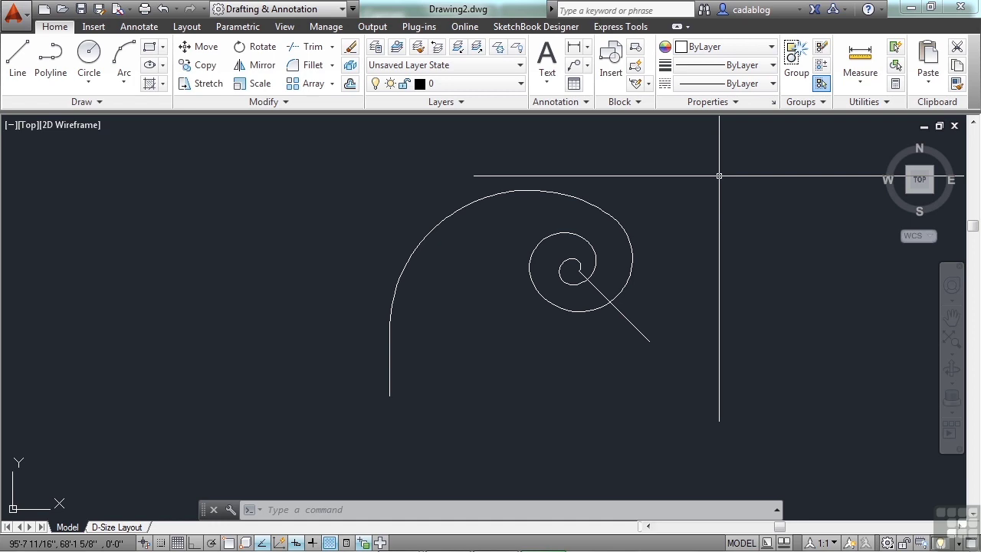
- Use PEDIT's Close option to join the spiral's tail back to the vertical line's start
text(PEDIT)
key(Return)
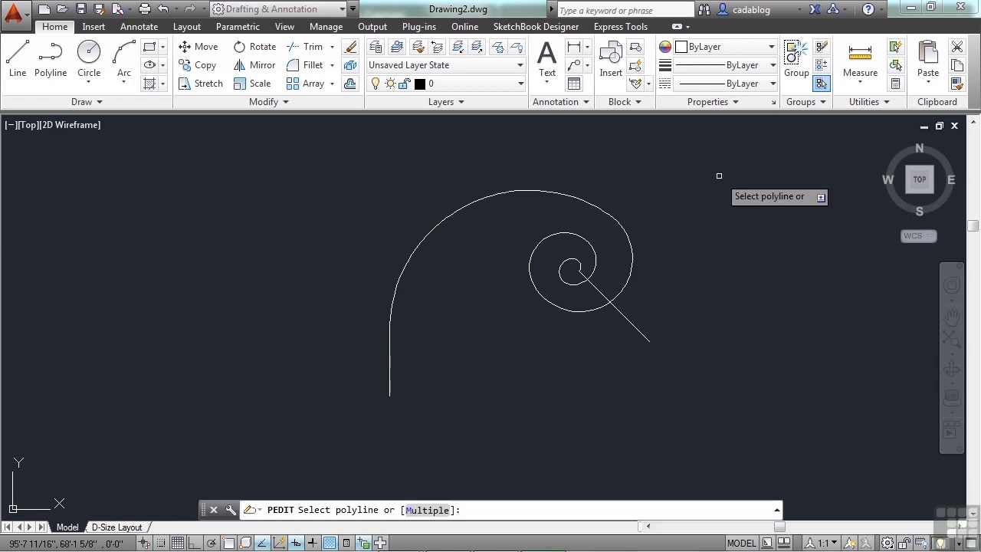
click(614, 215)
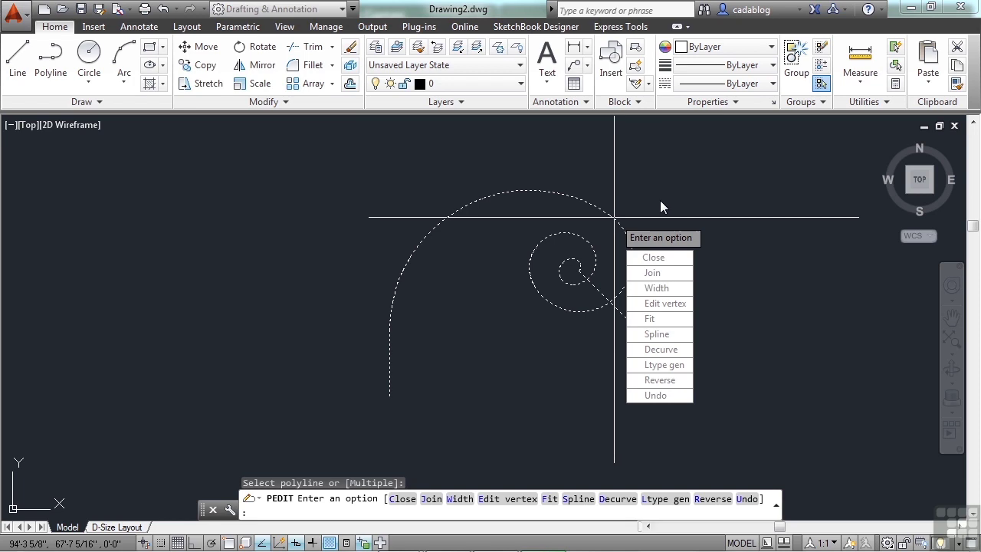
click(653, 258)
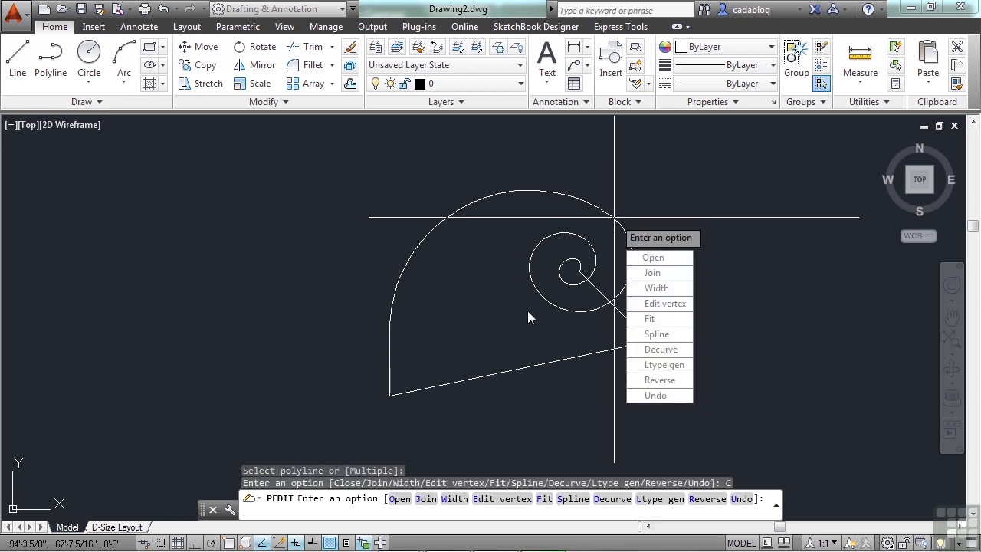
middle_drag(484, 309, 394, 311)
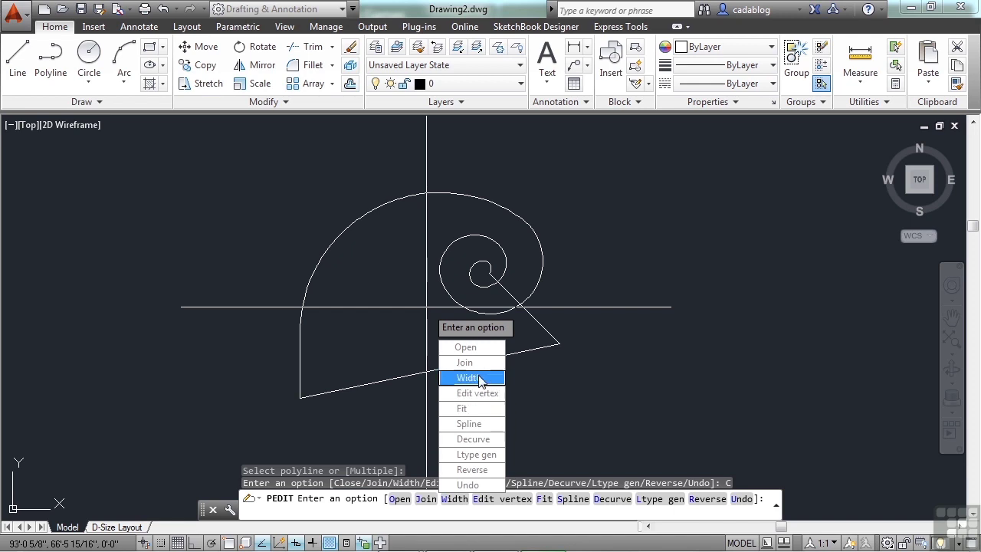
click(476, 378)
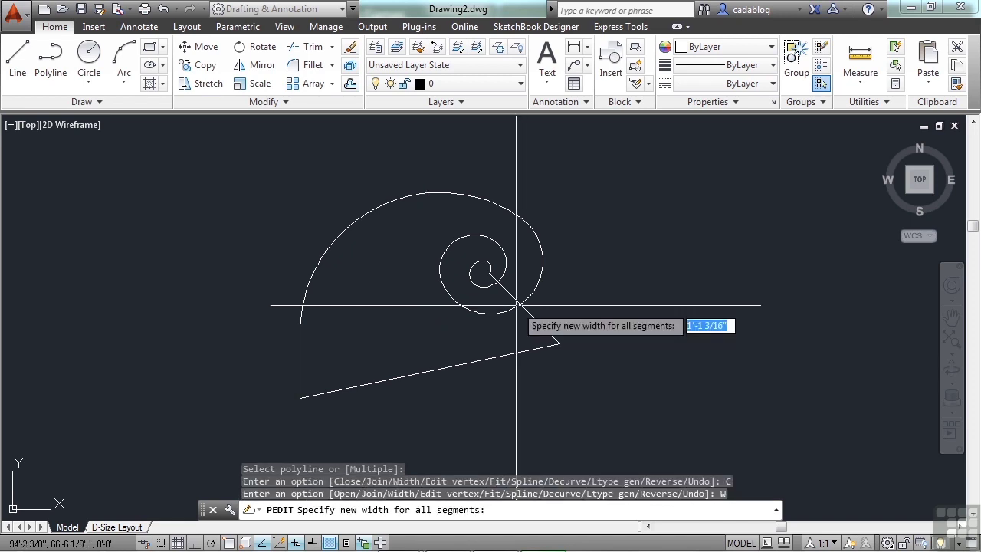
text(1)
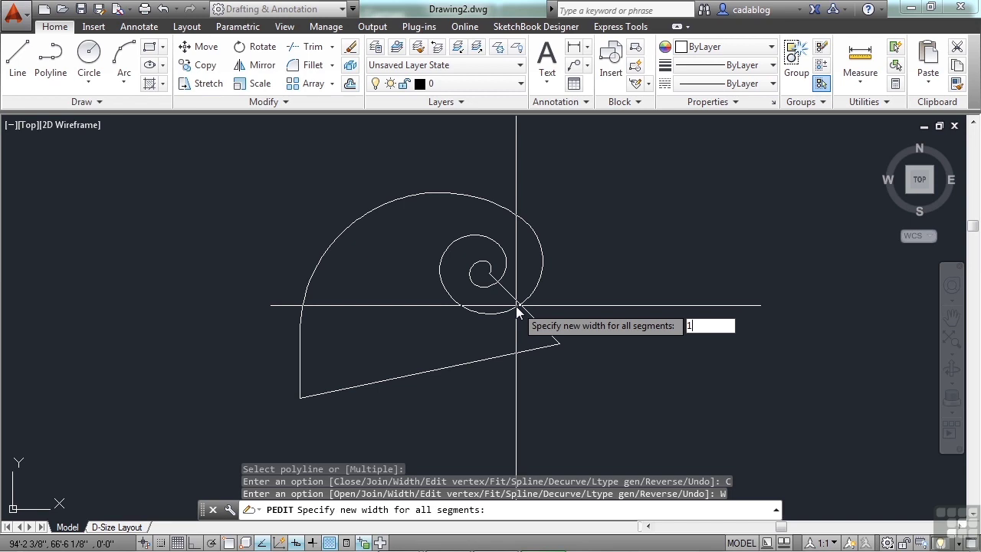
key(Return)
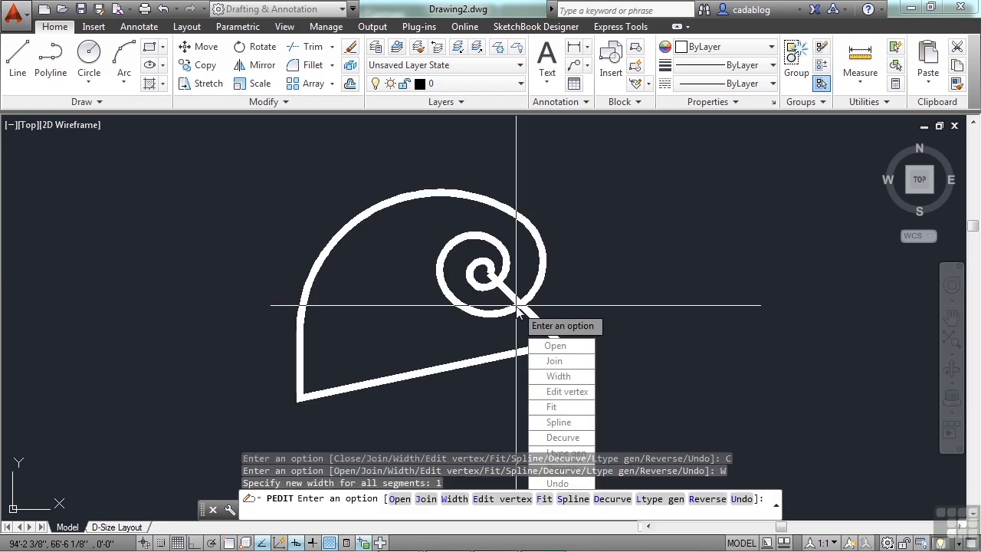
click(558, 376)
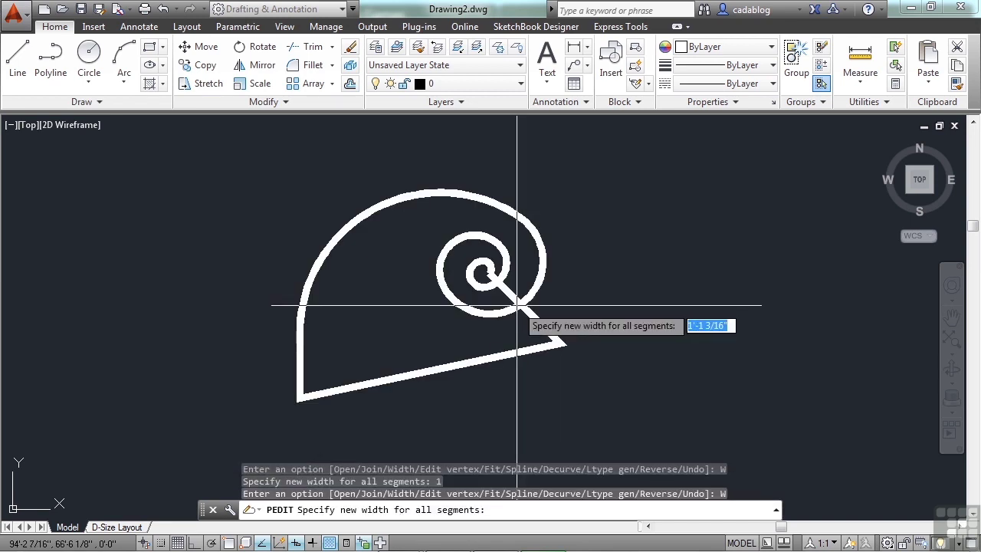
text(10)
key(Return)
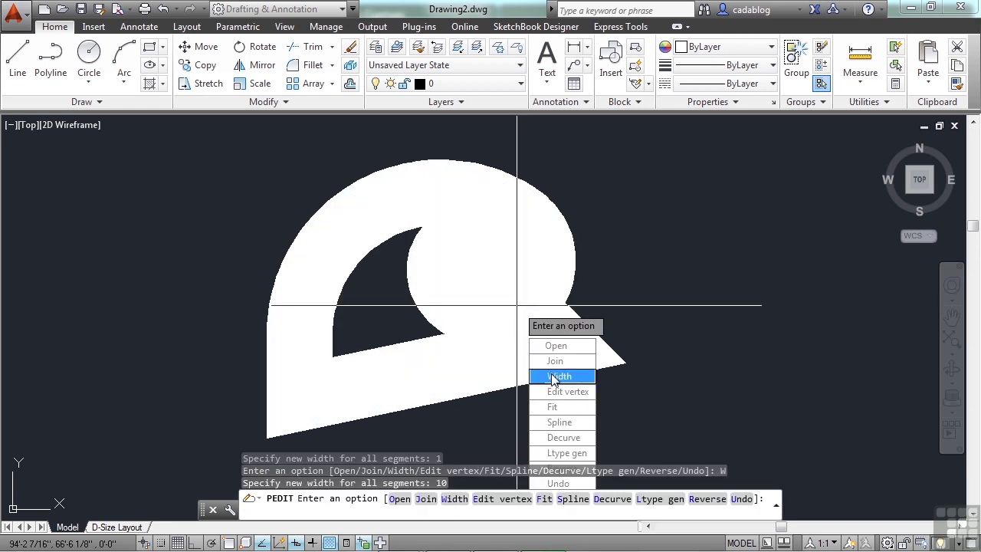
click(557, 376)
text(0)
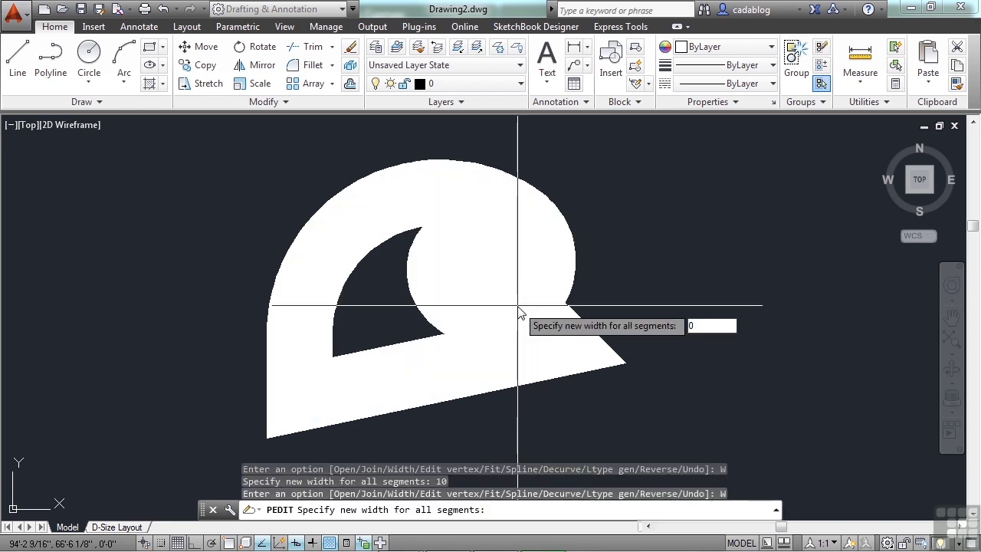
key(Return)
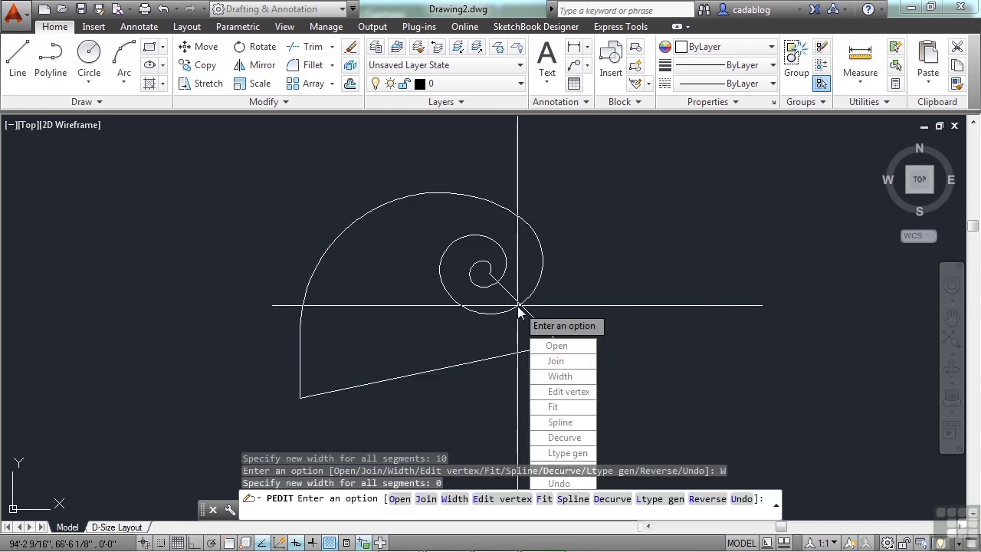
text(-5)
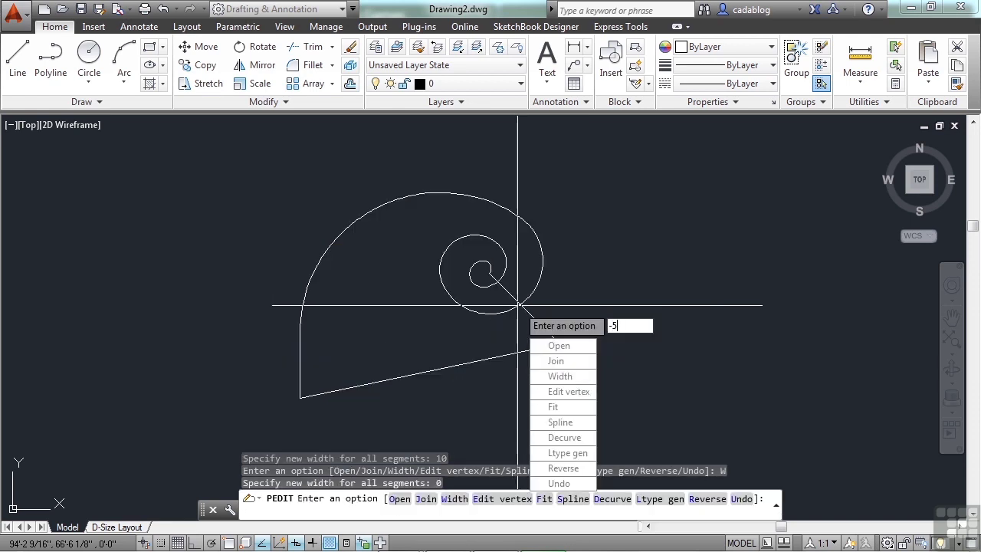
key(BackSpace)
key(BackSpace)
key(Down)
key(Down)
key(Down)
key(Up)
key(Return)
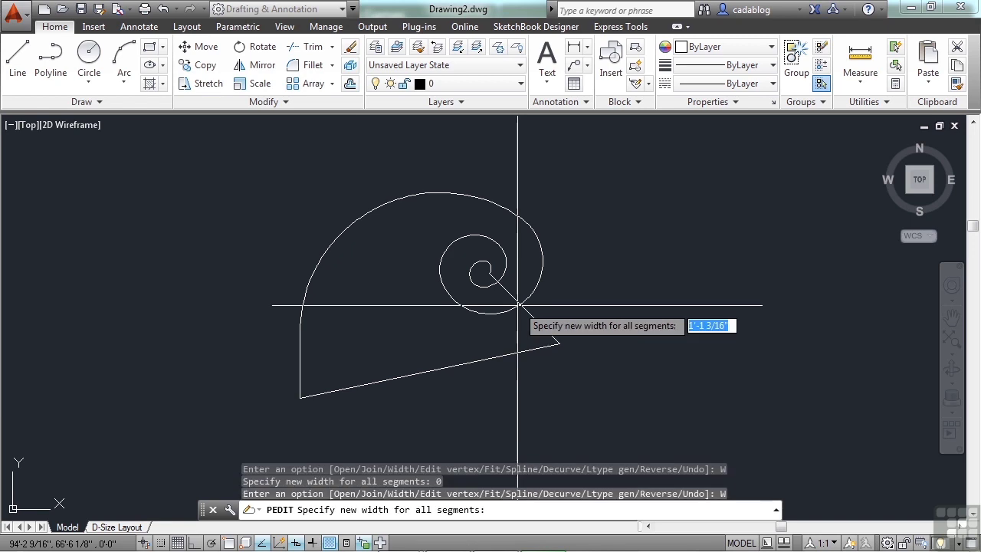
text(-5)
key(Return)
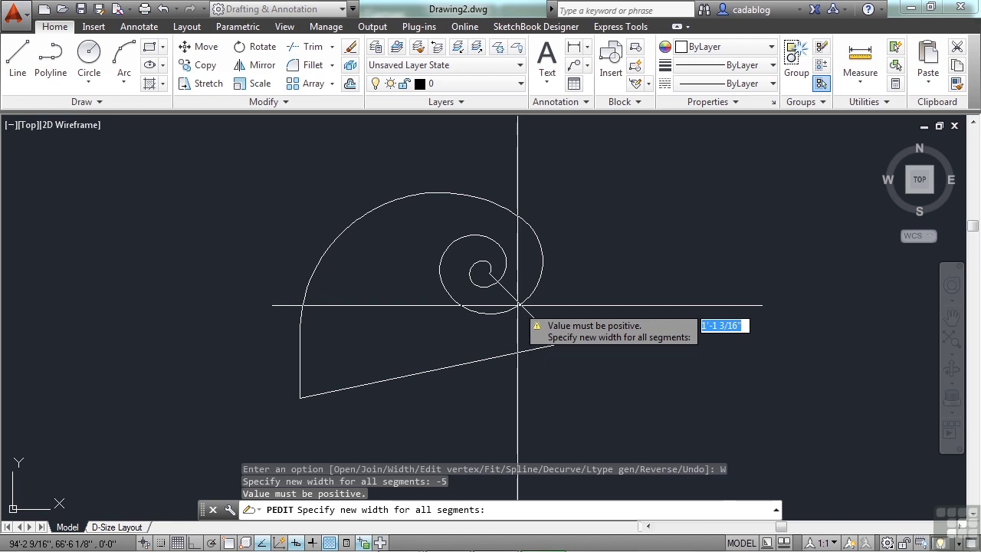
key(Escape)
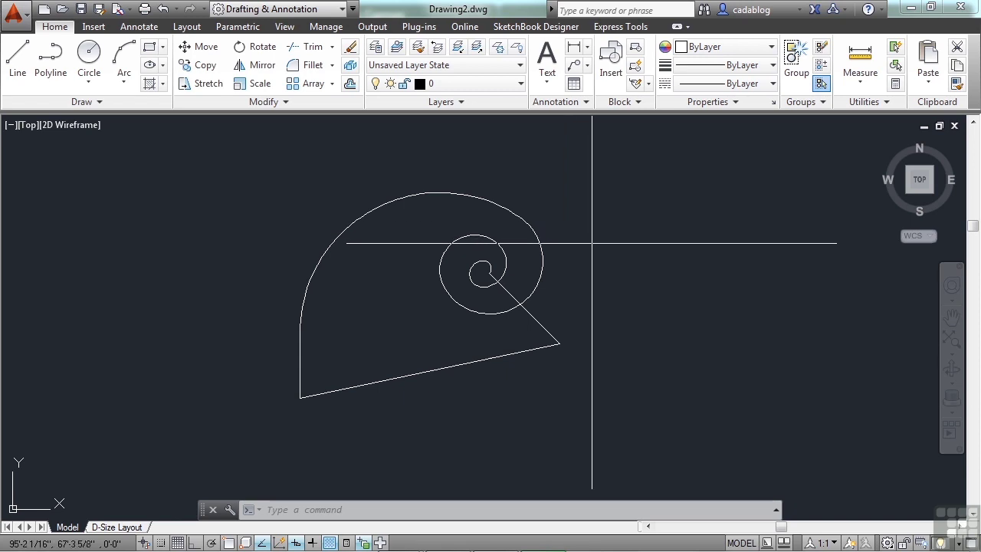
- Draw separate lines through four corner points, closing back to the first corner
text(l)
key(Return)
click(652, 229)
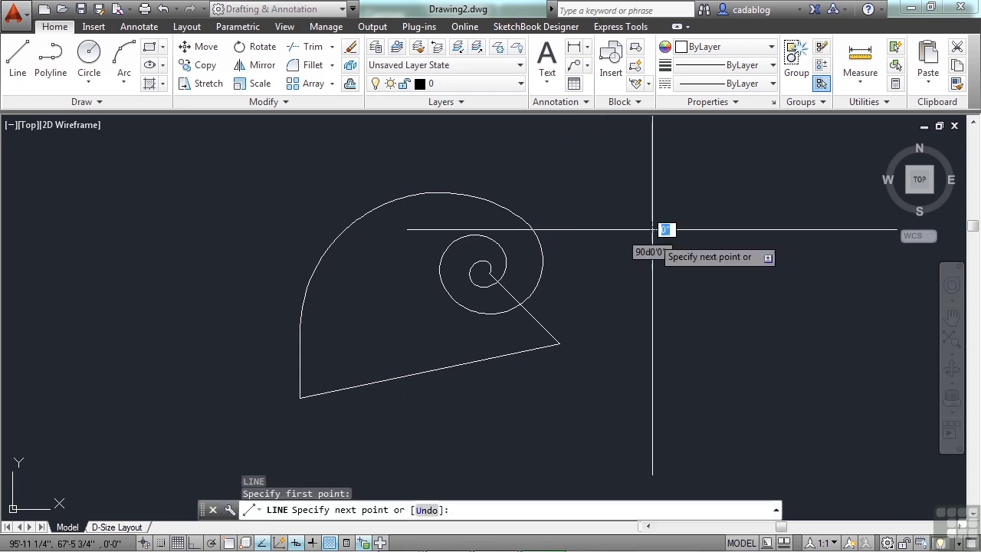
click(664, 356)
click(793, 356)
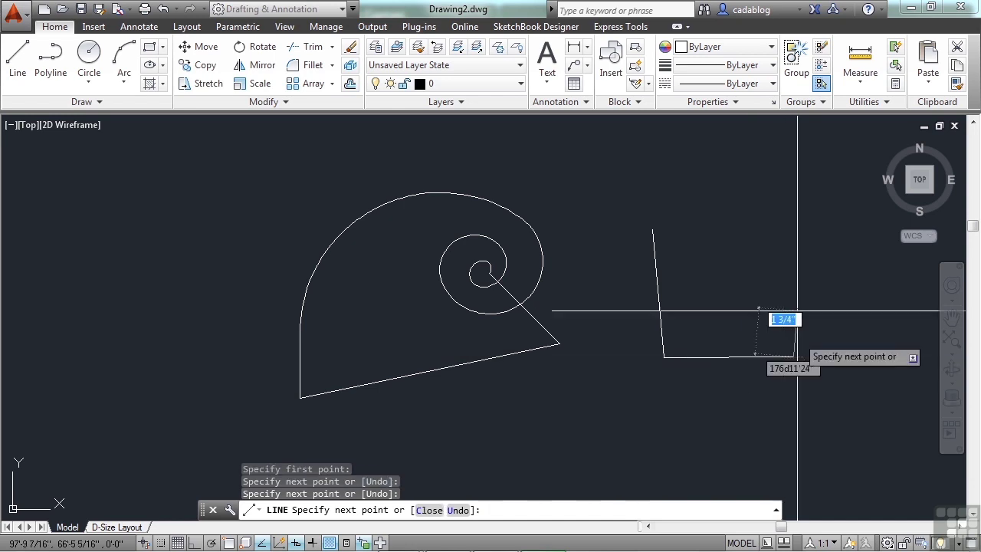
click(781, 261)
text(cl)
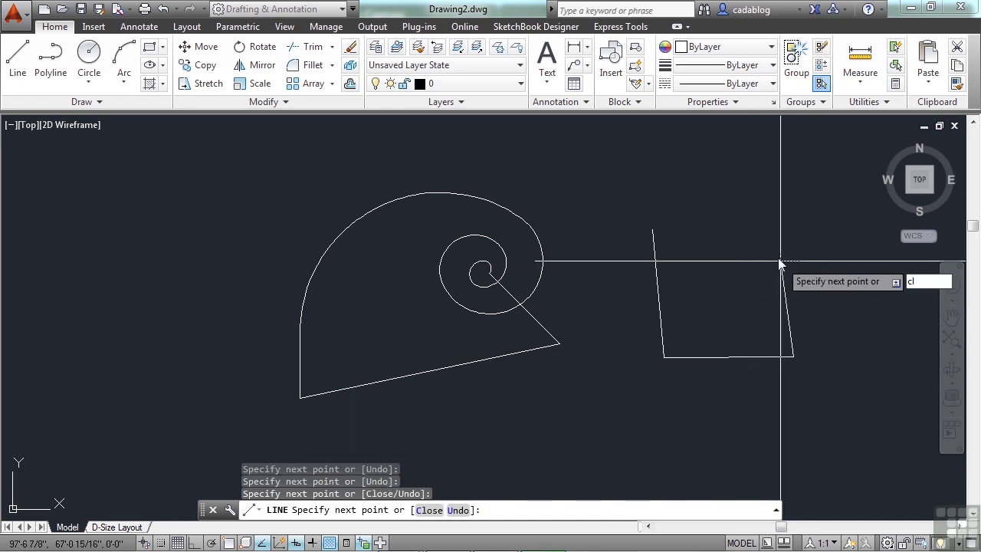
key(Return)
- Window-select all four lines of the shape, then deselect them
click(753, 254)
click(671, 323)
click(802, 315)
click(771, 359)
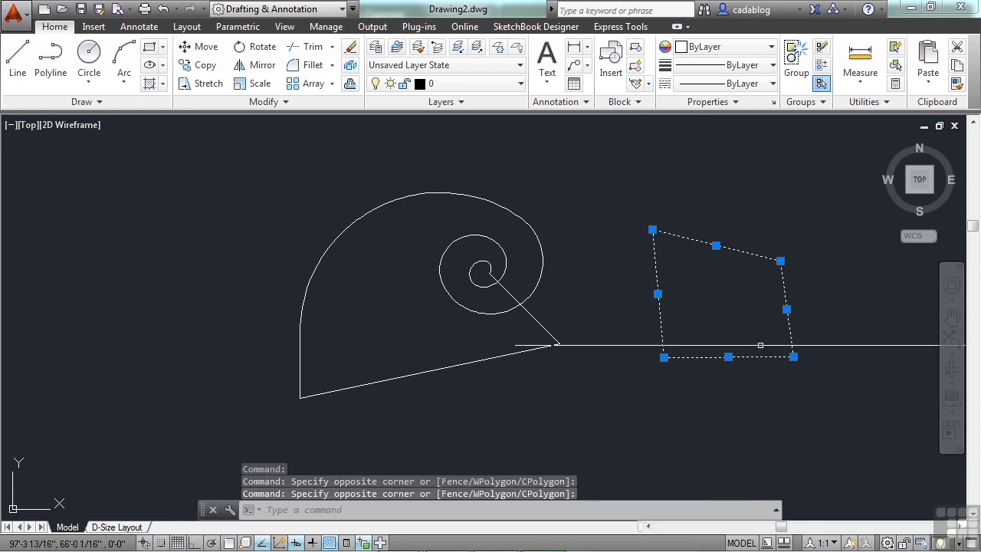
key(Escape)
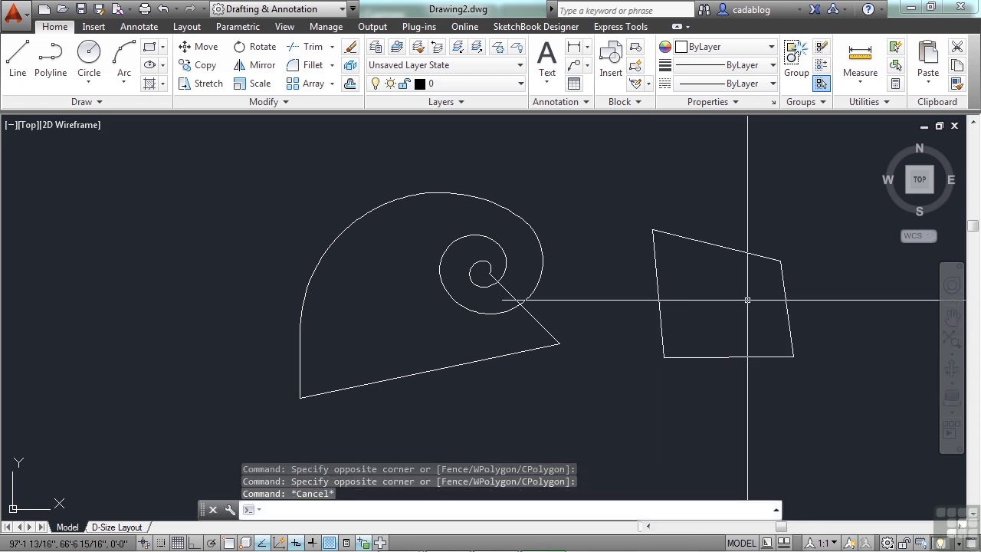
- Convert the quadrilateral's top line into a polyline with PEDIT
text(p)
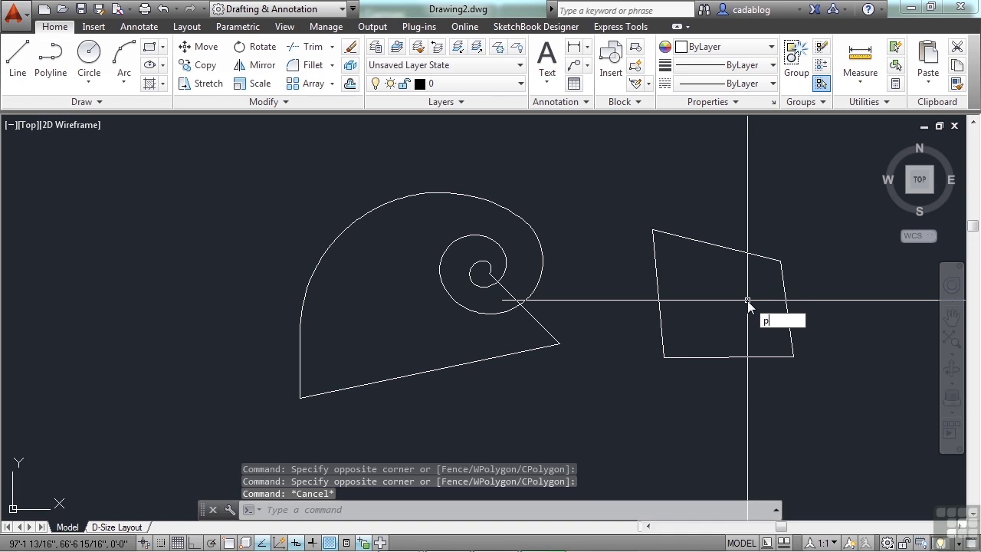
text(edit)
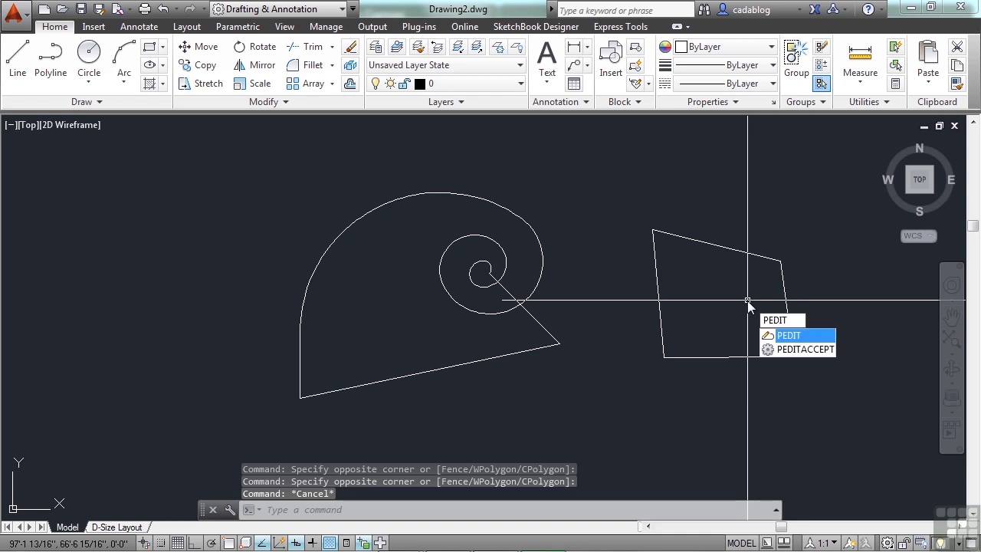
key(Return)
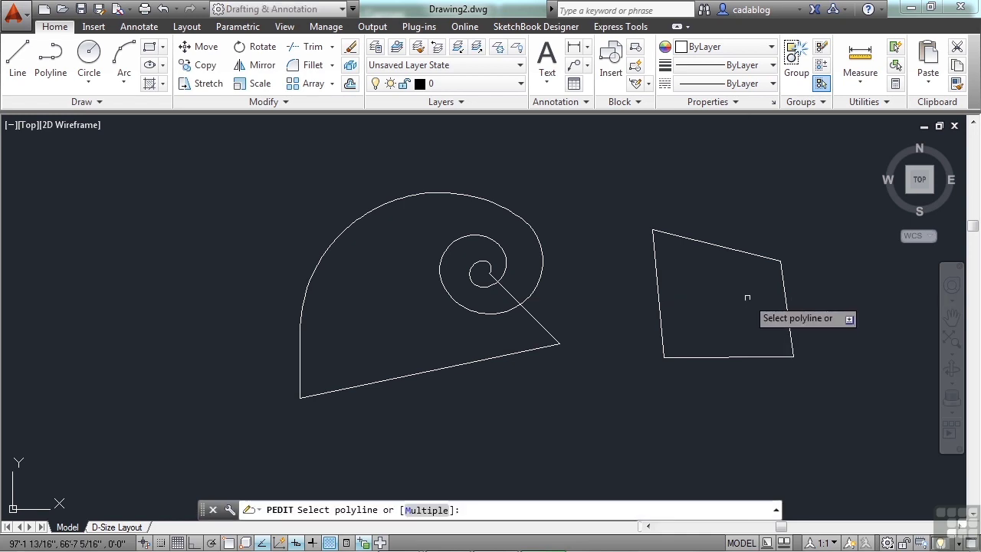
click(742, 253)
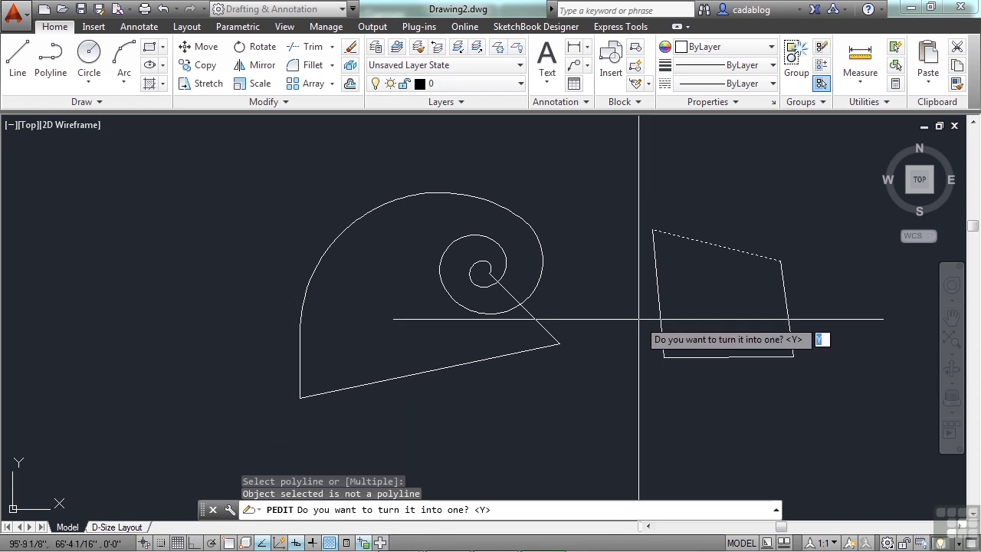
key(Return)
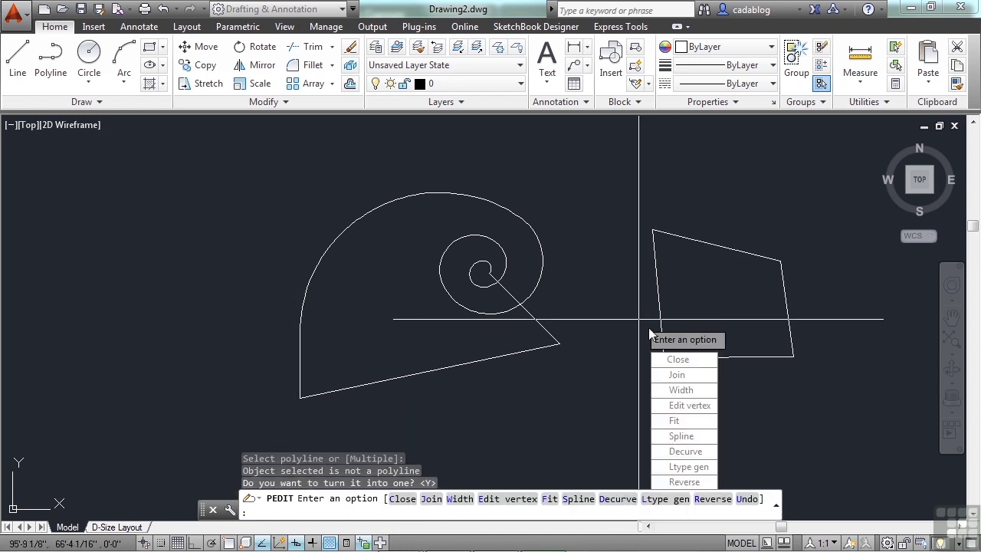
- Join the left, bottom, right and top edges into one polyline and check the selection
click(690, 375)
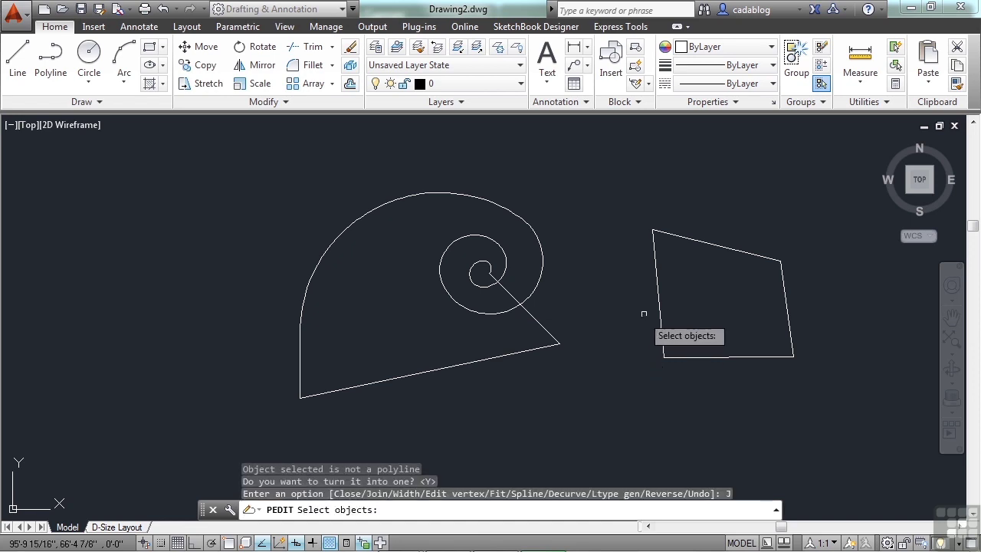
click(657, 291)
click(706, 357)
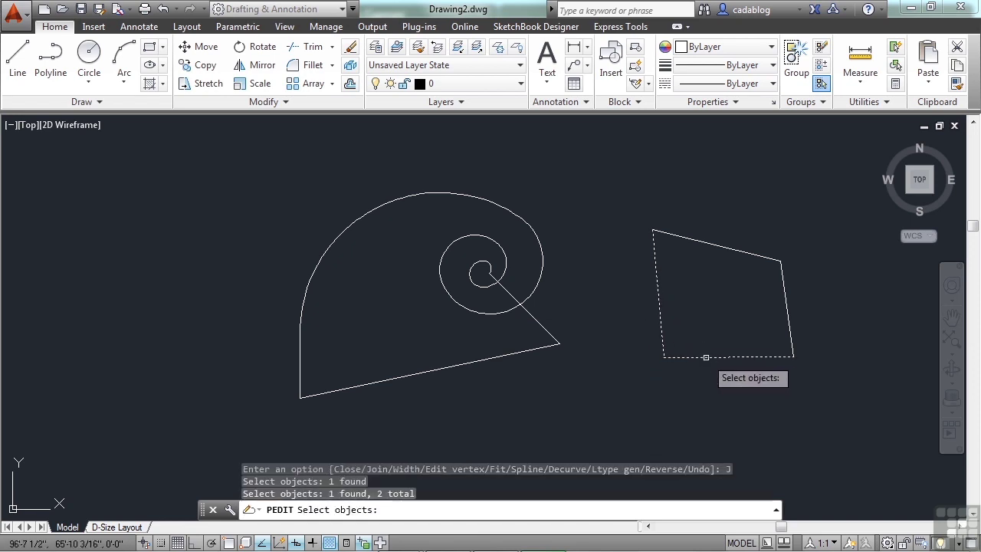
click(786, 303)
click(760, 253)
click(737, 276)
key(Return)
key(Return)
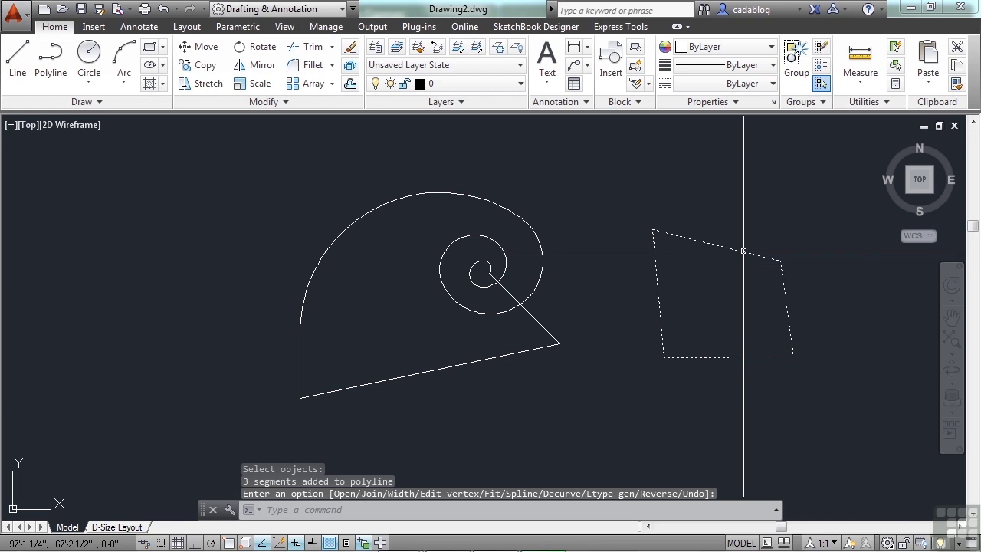
click(743, 250)
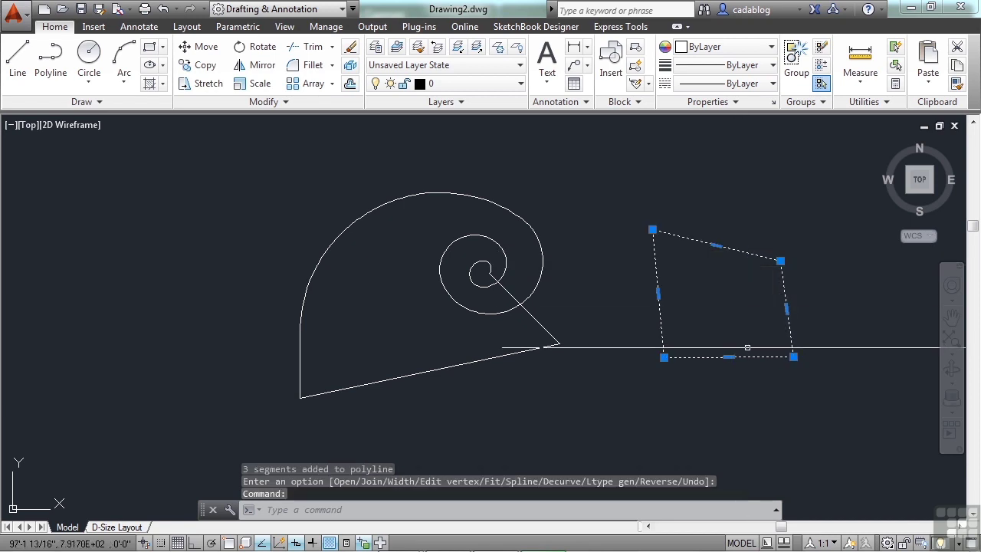
key(Escape)
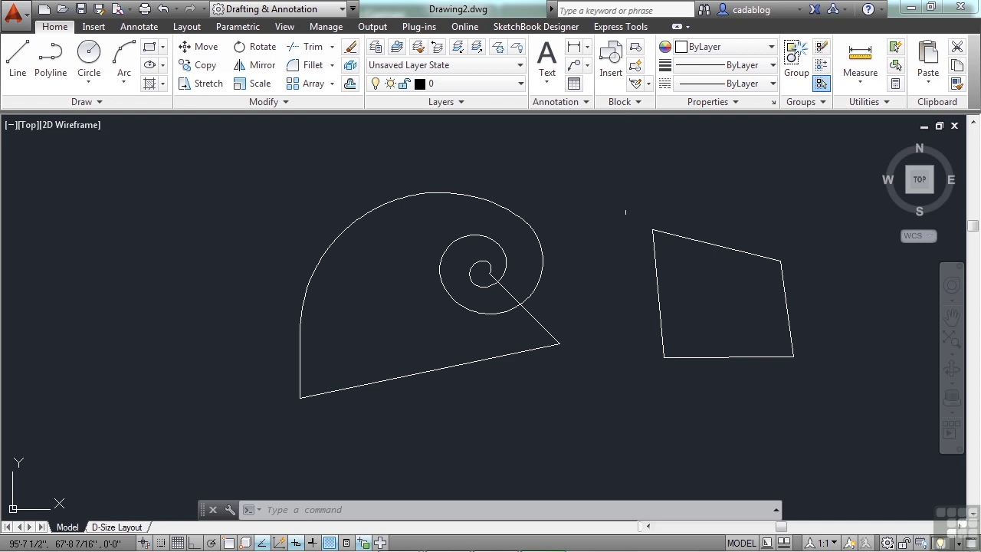
- Start a hatch and pick the quadrilateral's interior as the fill area
middle_drag(615, 210, 603, 213)
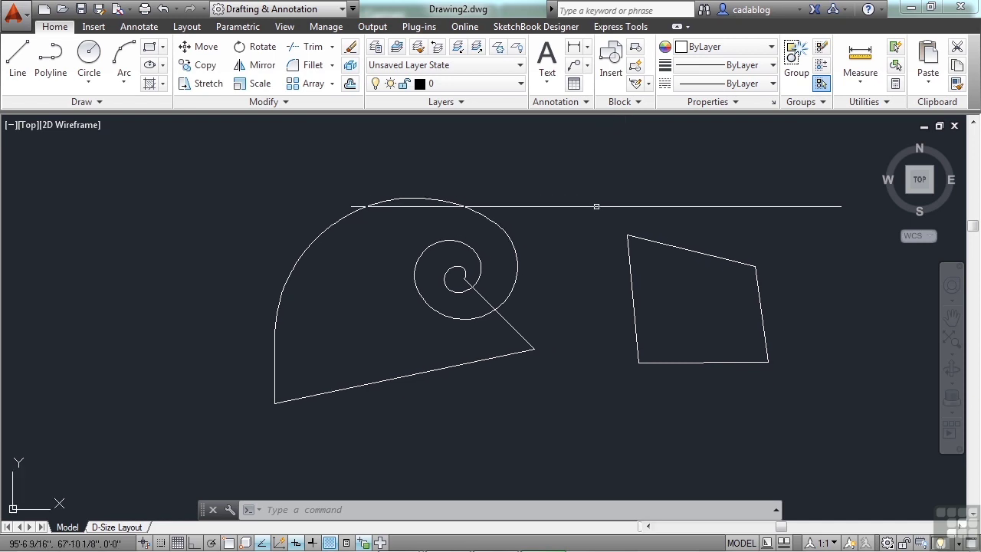
click(595, 206)
text(h)
key(Return)
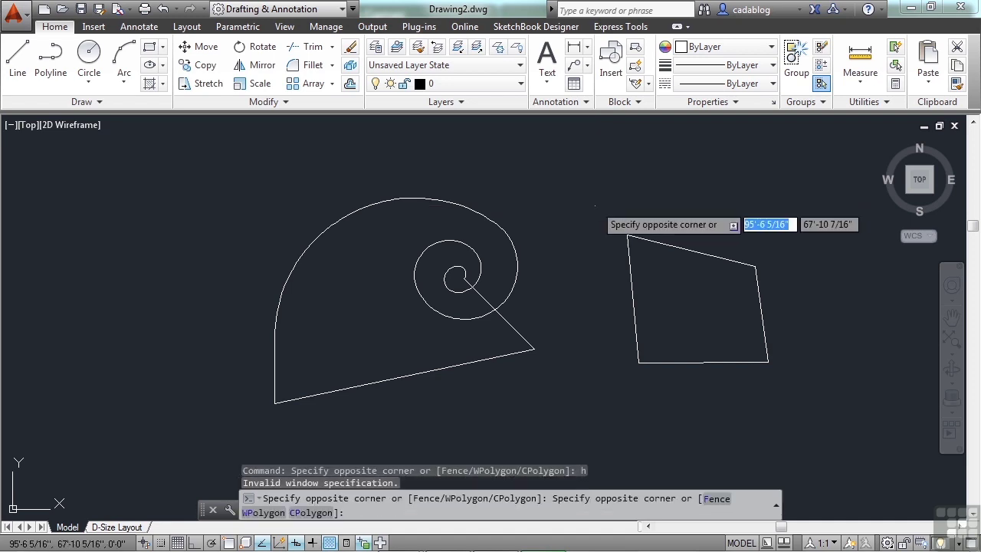
key(Escape)
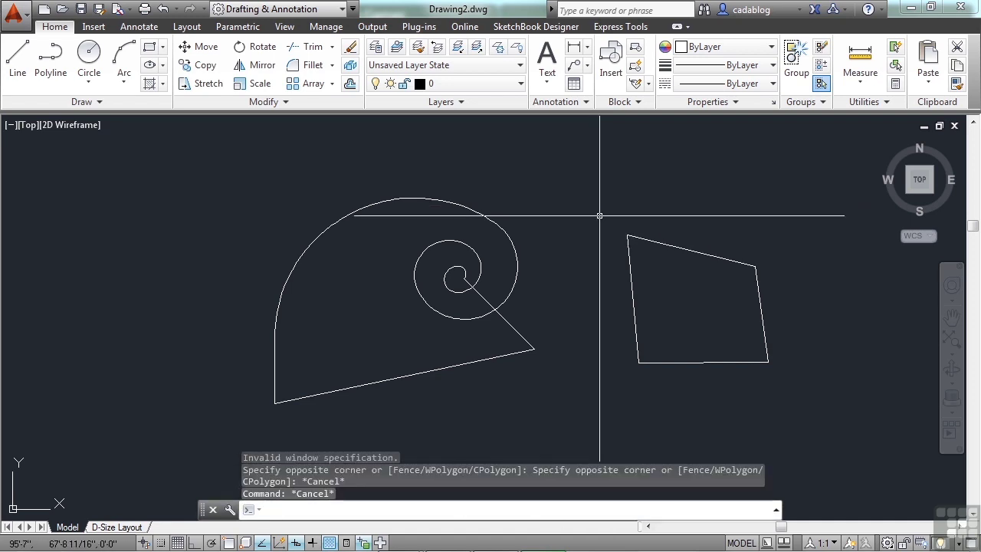
text(h)
key(Return)
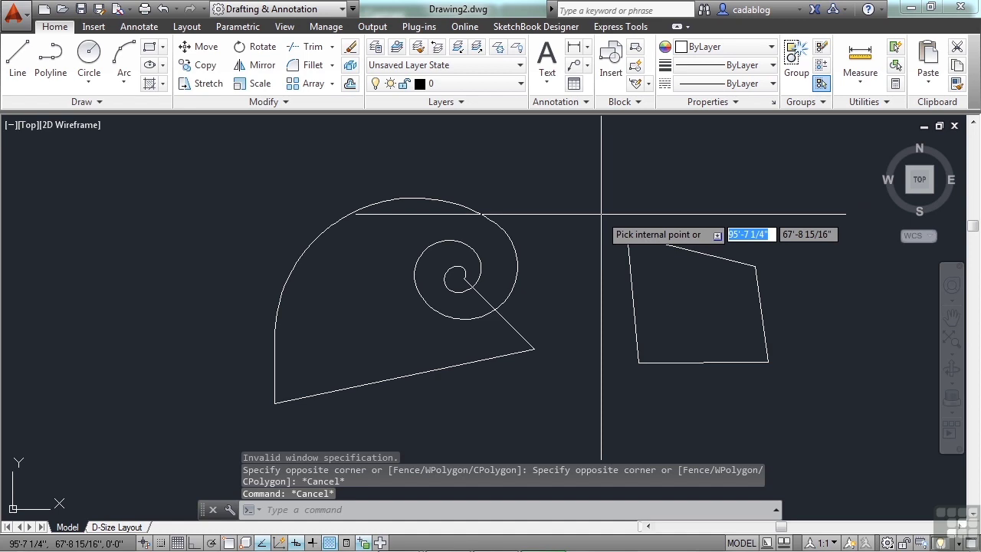
click(686, 293)
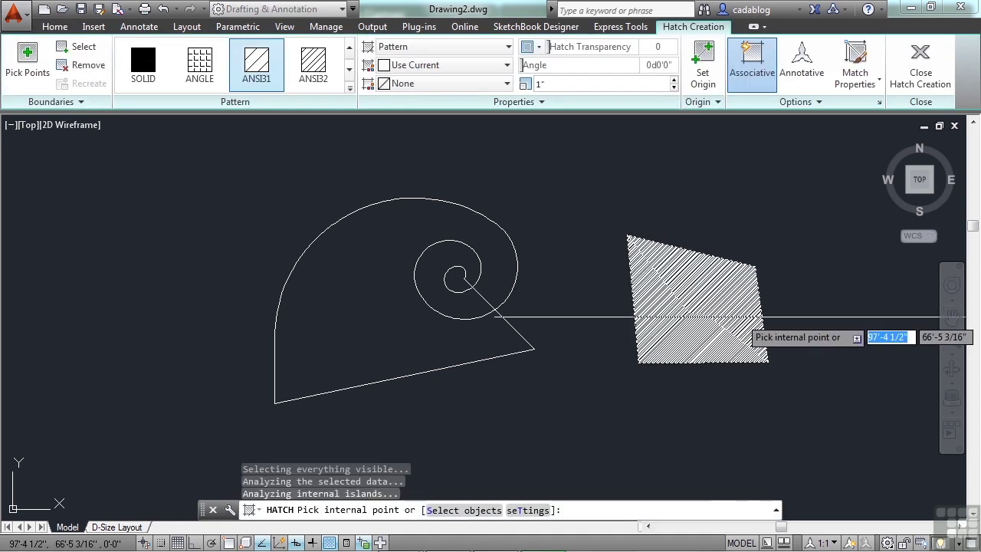
- Set the hatch to ANSI32 pattern, angle 125° and scale 10
scroll(743, 317, up, 4)
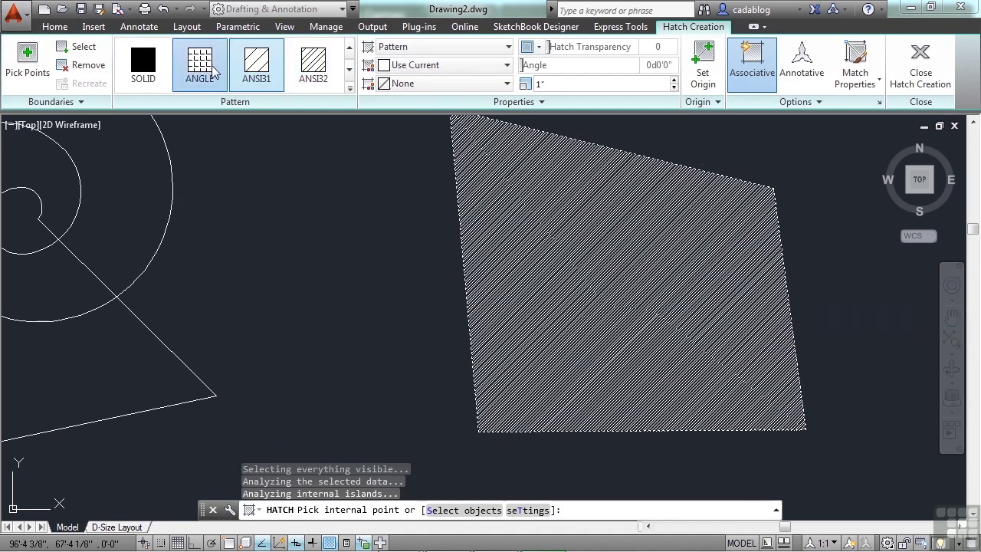
click(313, 65)
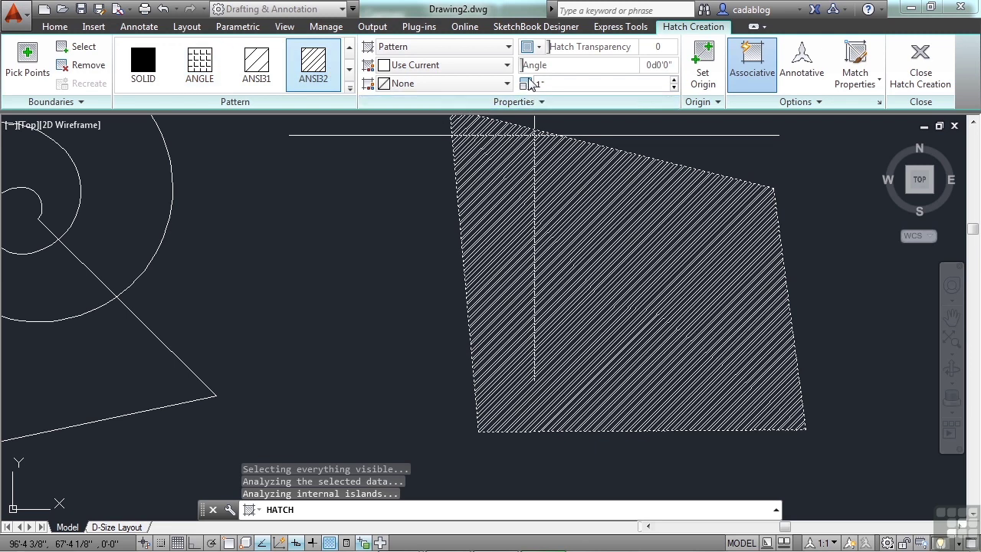
drag(523, 66, 574, 65)
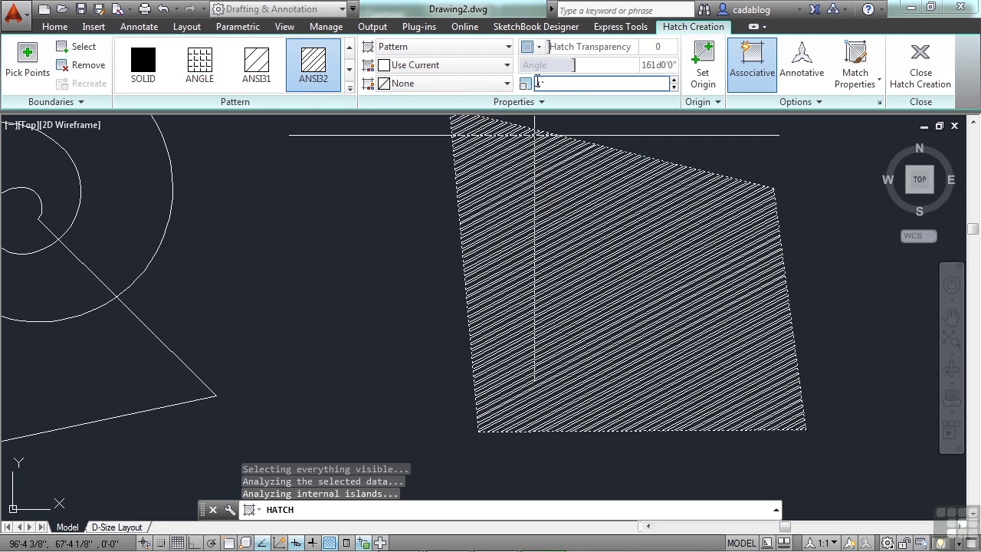
double_click(560, 83)
text(10)
drag(573, 64, 563, 64)
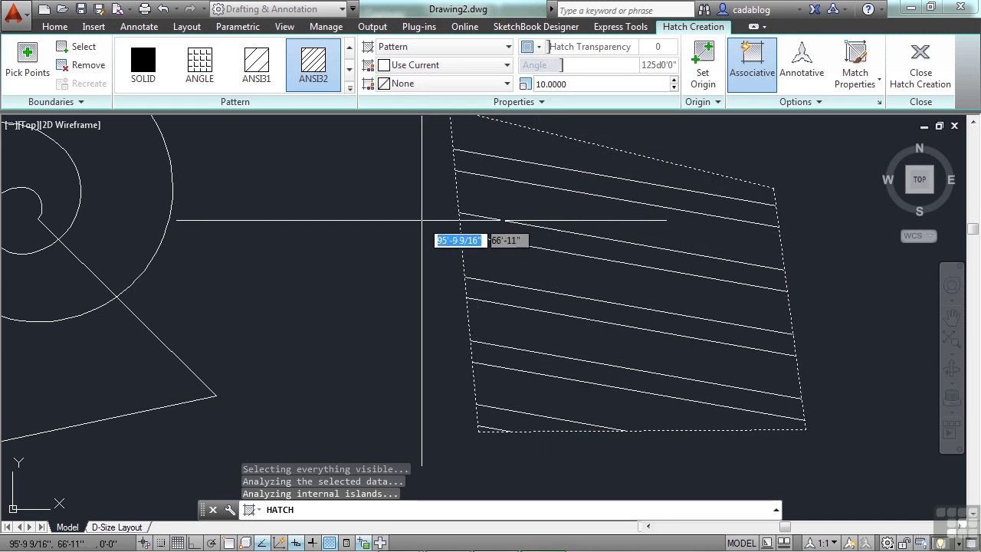
key(Escape)
scroll(567, 227, down, 2)
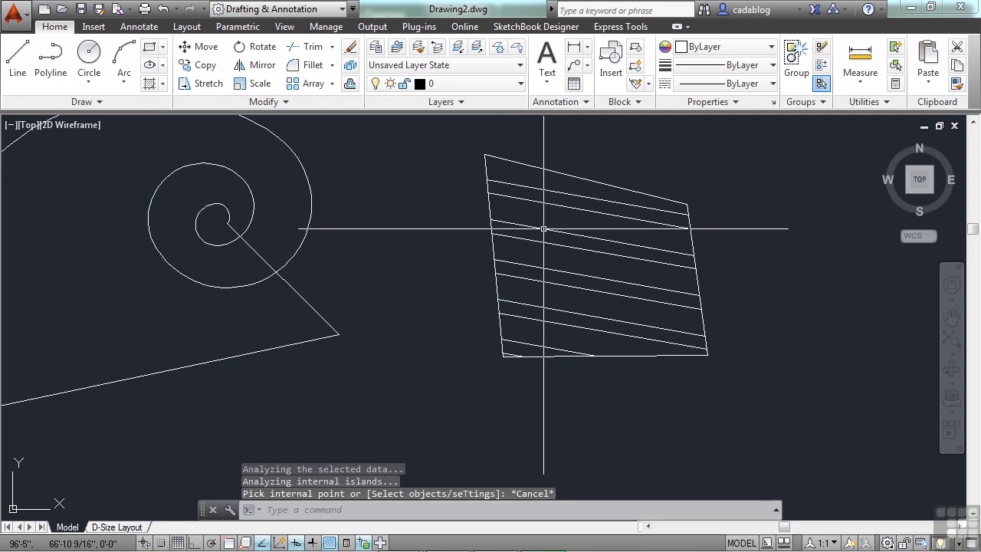